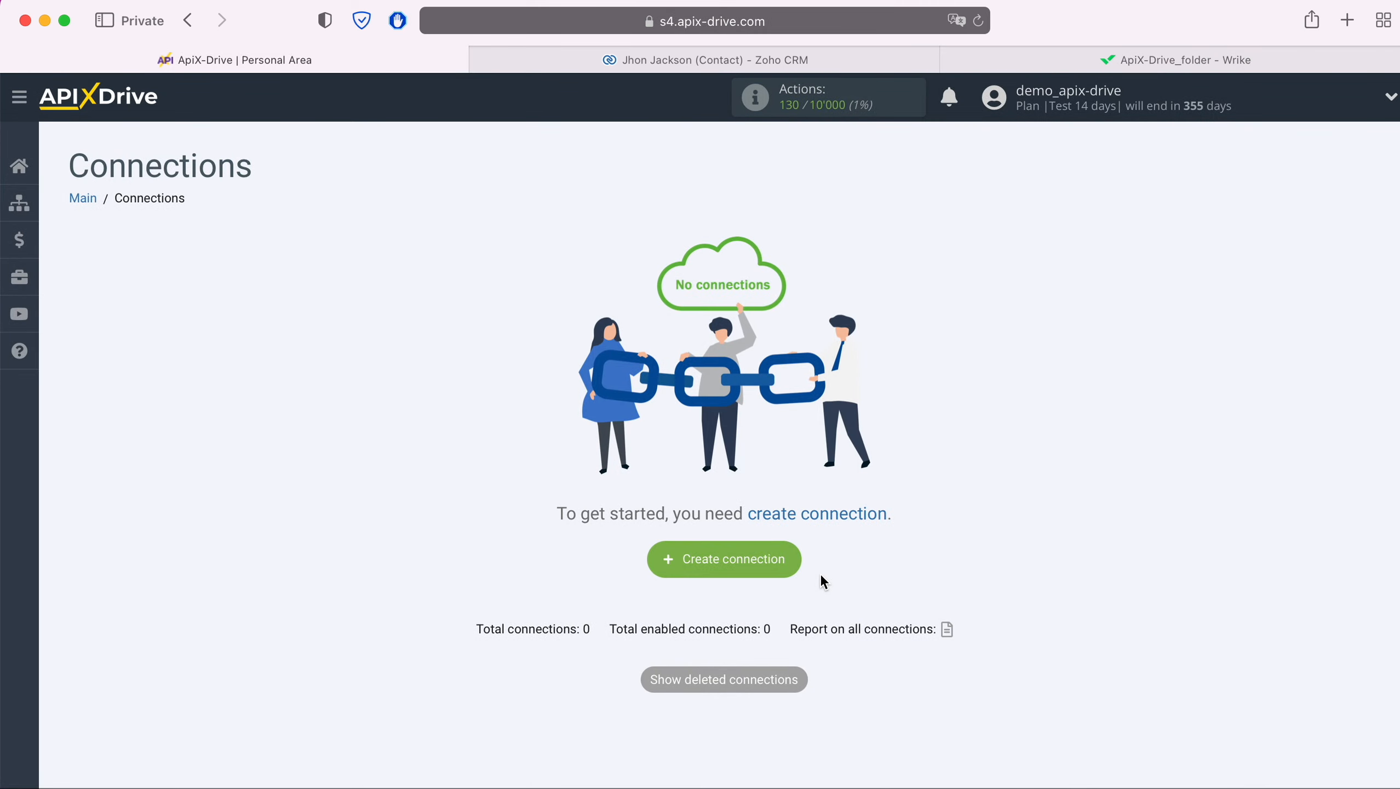
Start a new connection with Zoho CRM as the data source system.
left_click(797, 565)
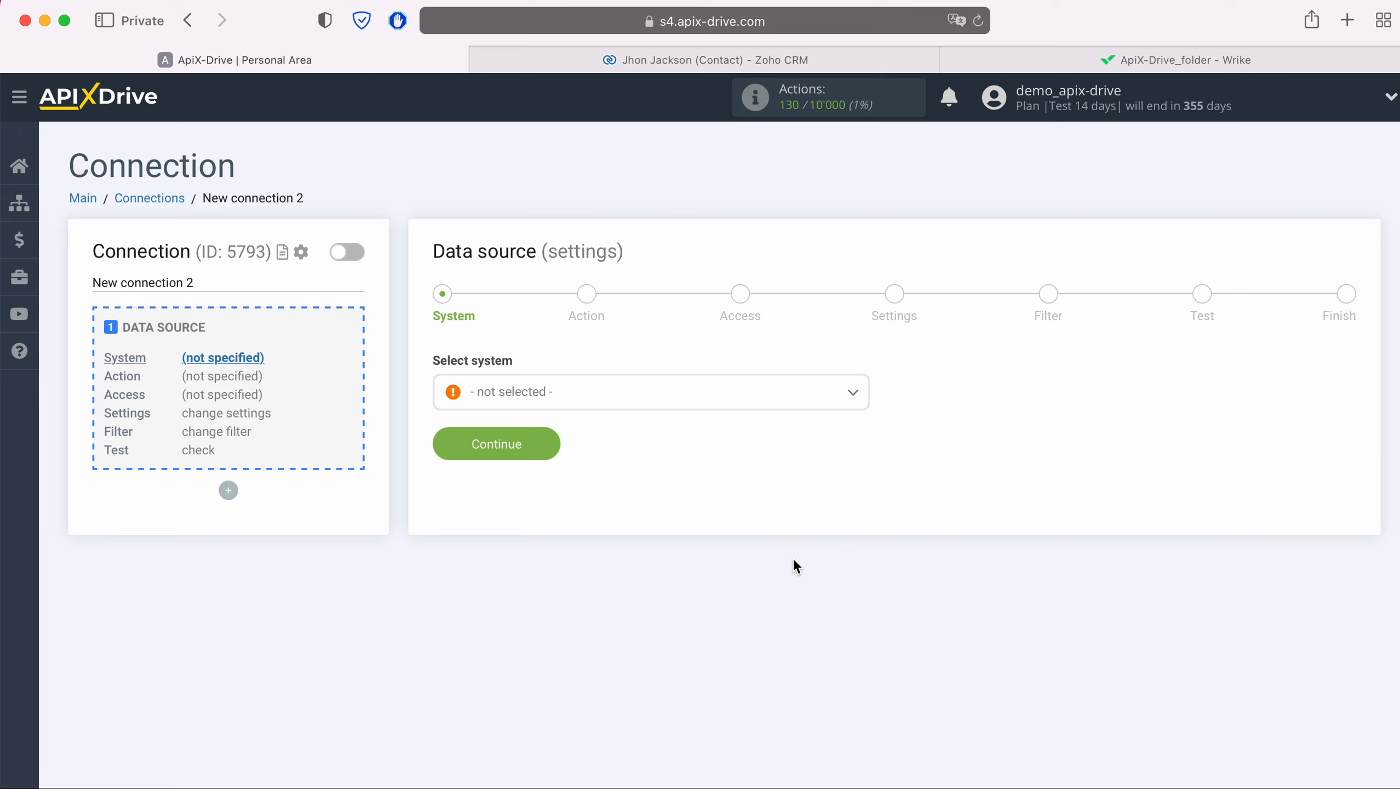
left_click(728, 393)
scroll(729, 533, "down", 10)
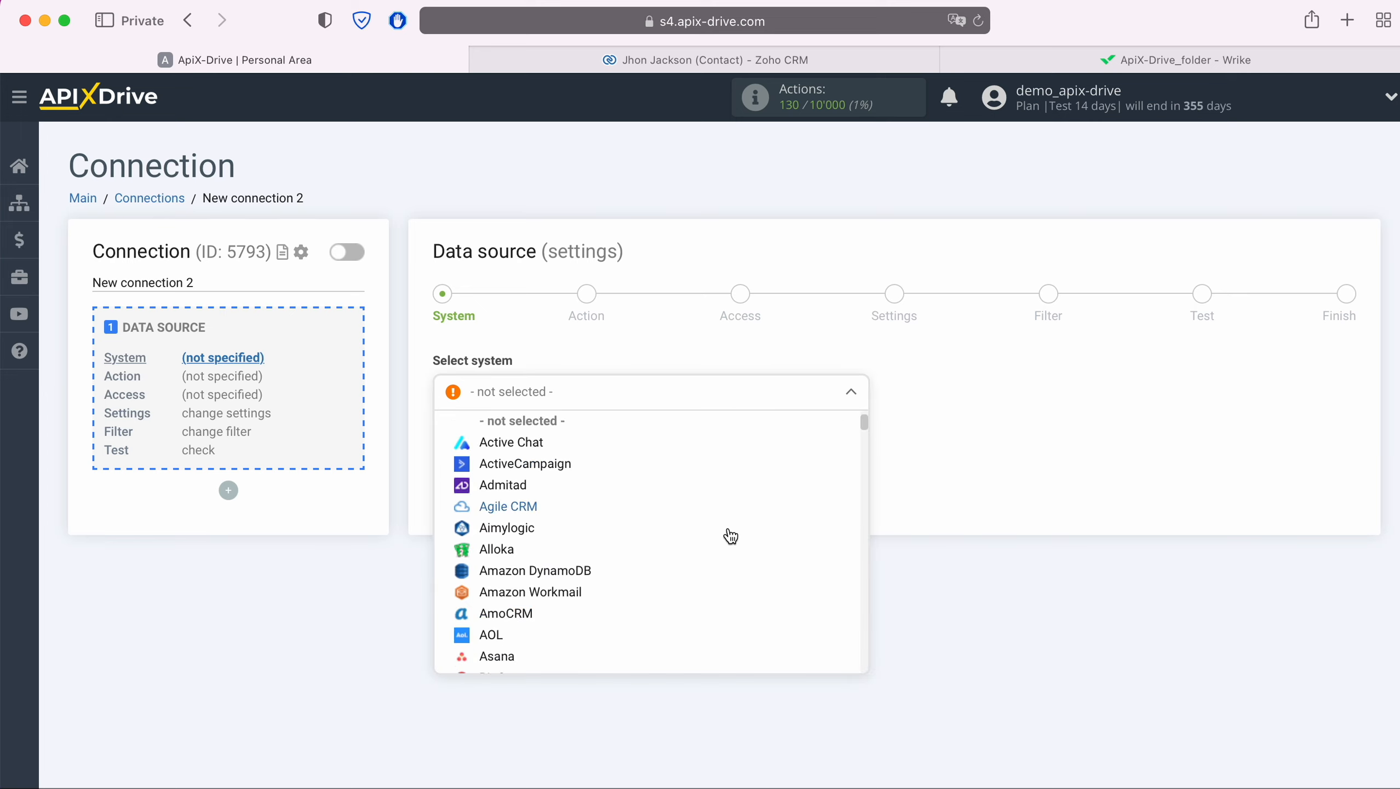
scroll(731, 537, "down", 12)
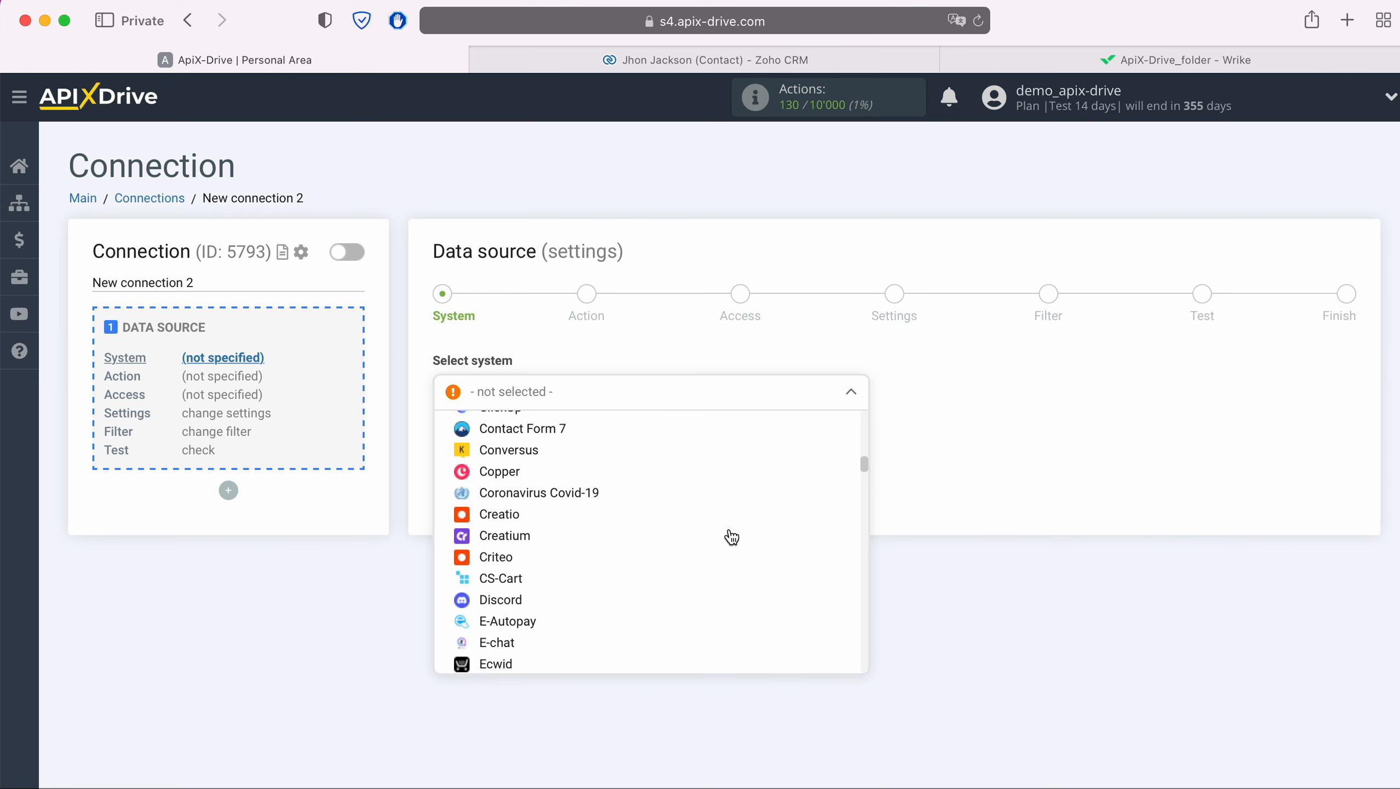
scroll(732, 537, "down", 12)
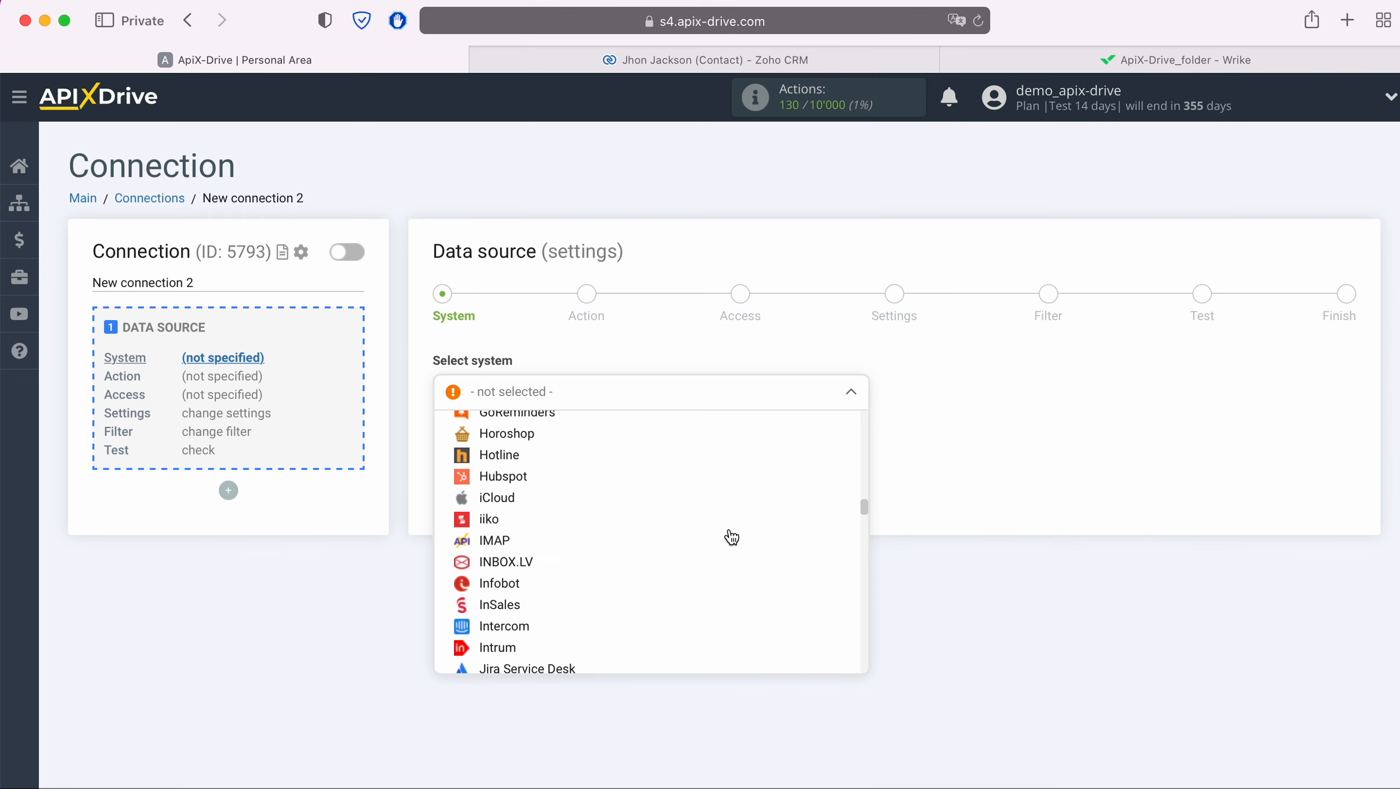
scroll(731, 537, "down", 12)
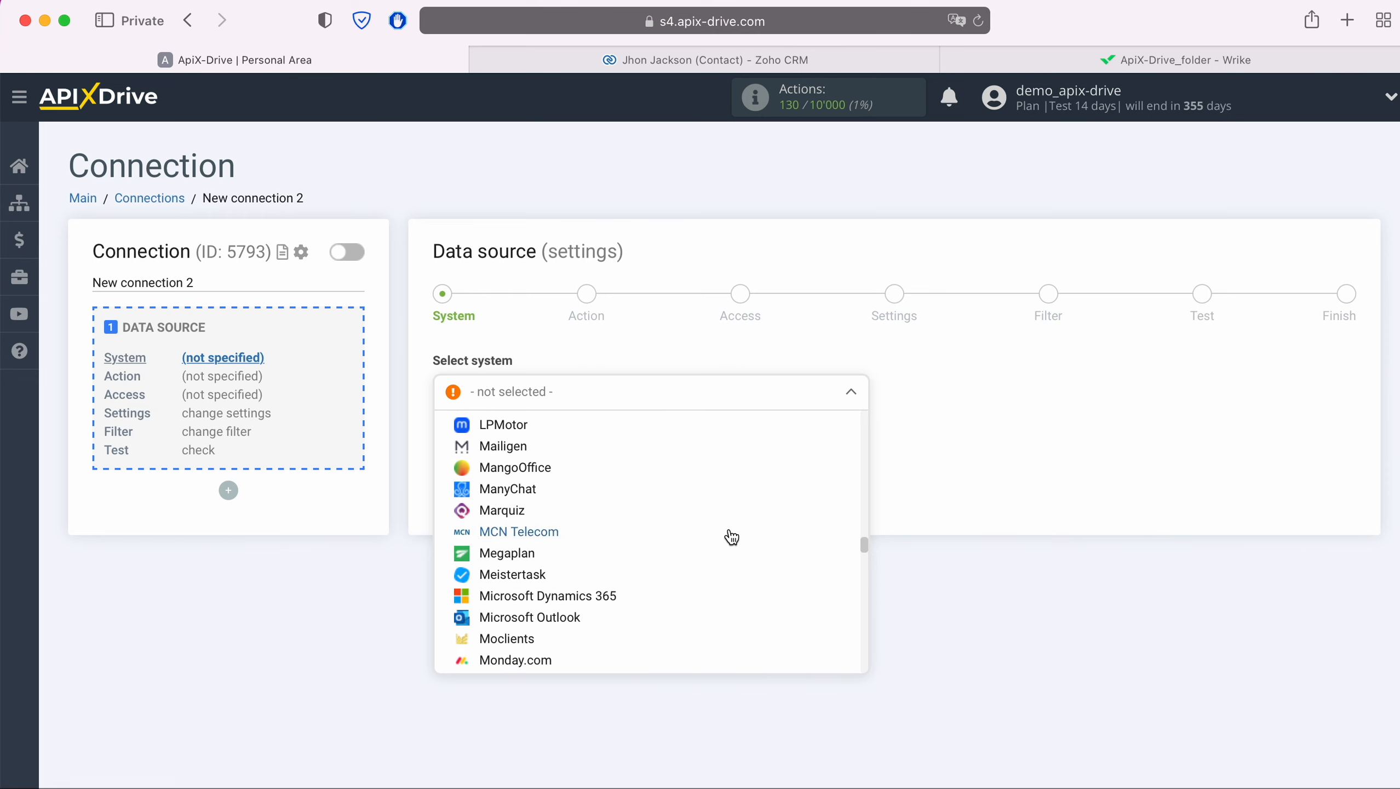
scroll(732, 536, "down", 12)
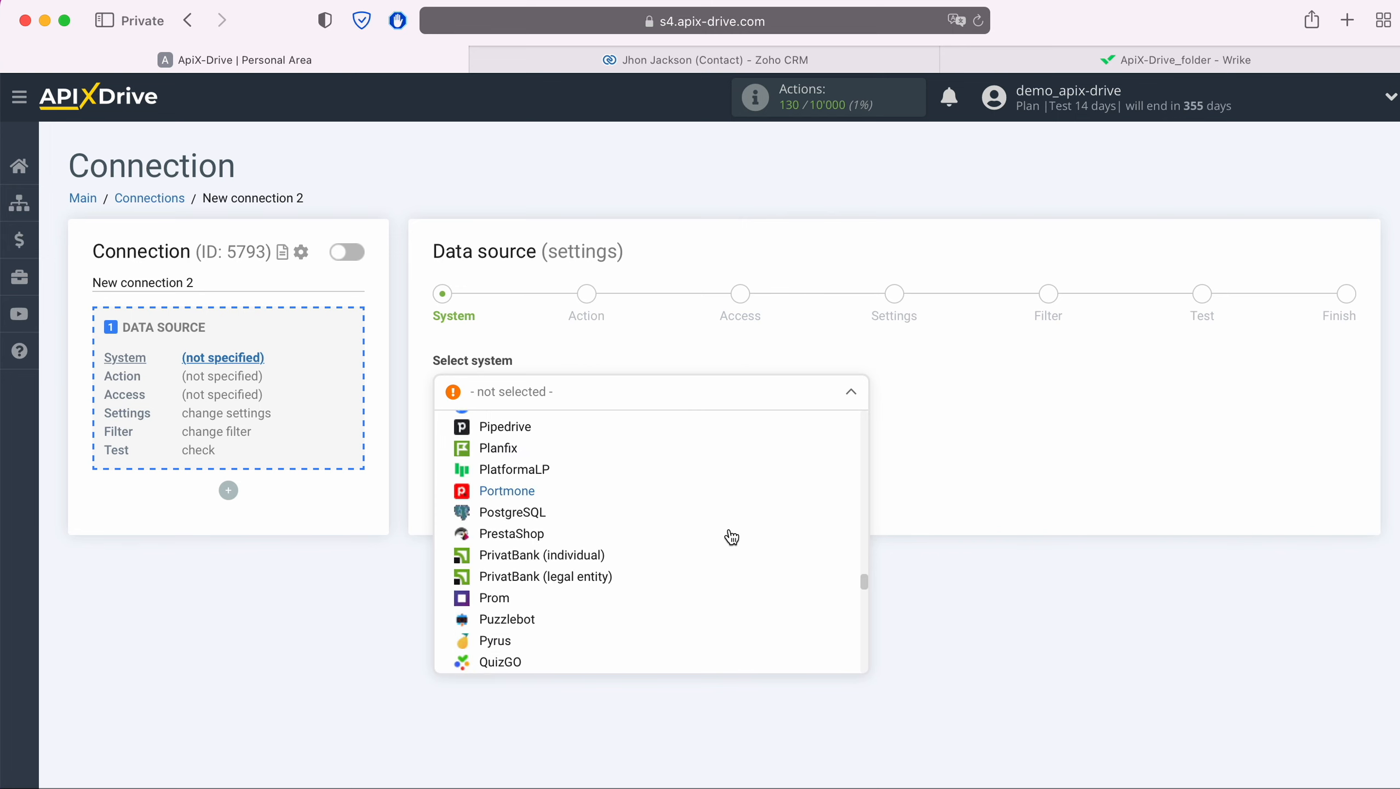
scroll(732, 537, "down", 12)
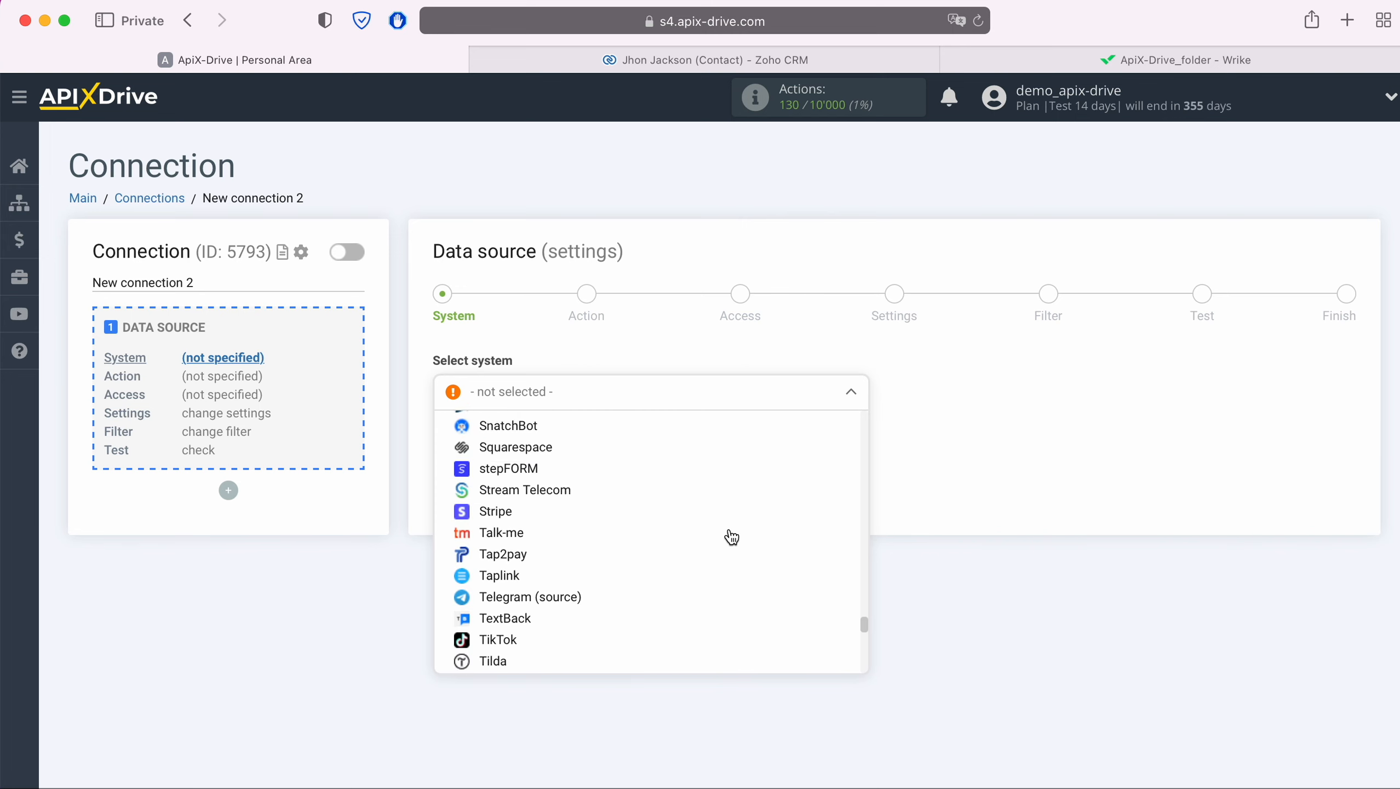
scroll(731, 537, "down", 15)
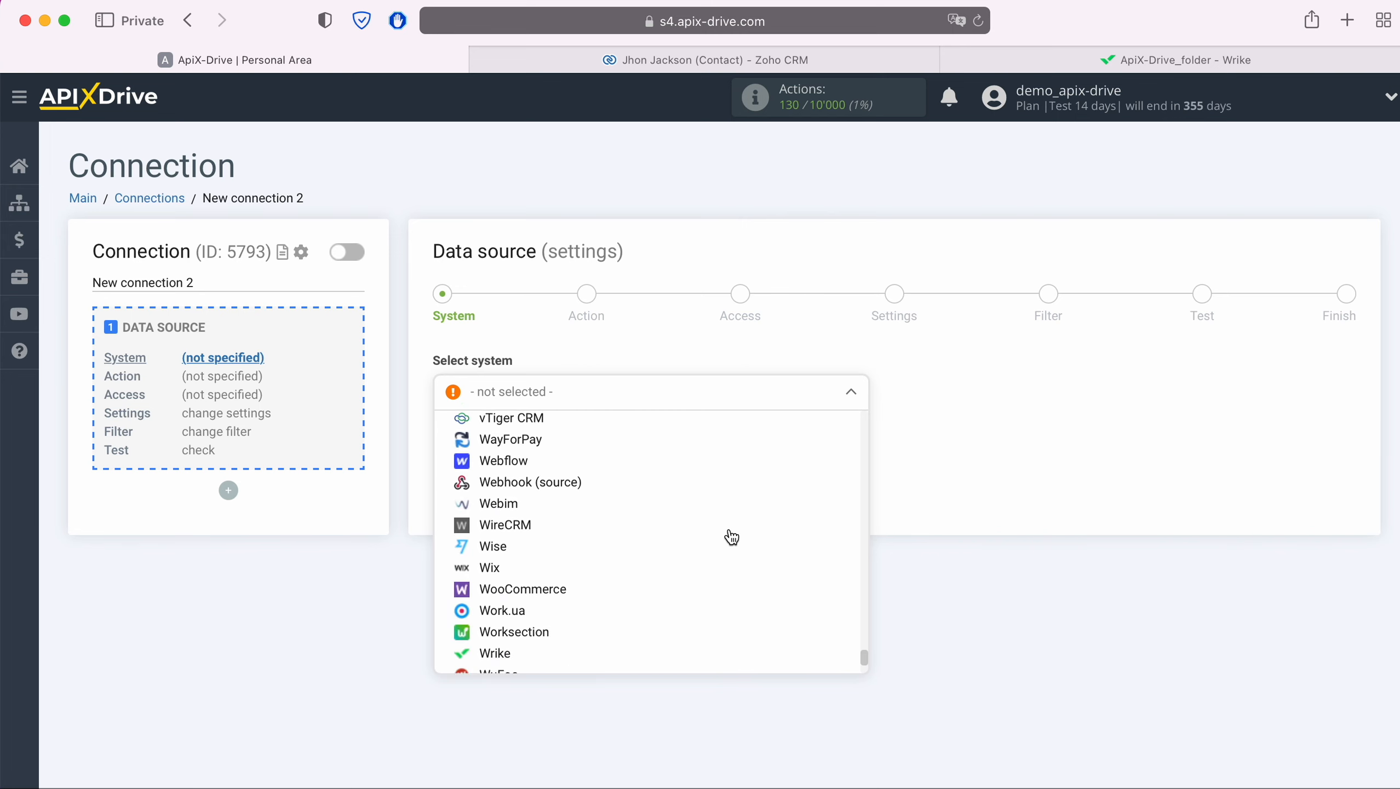
left_click(544, 631)
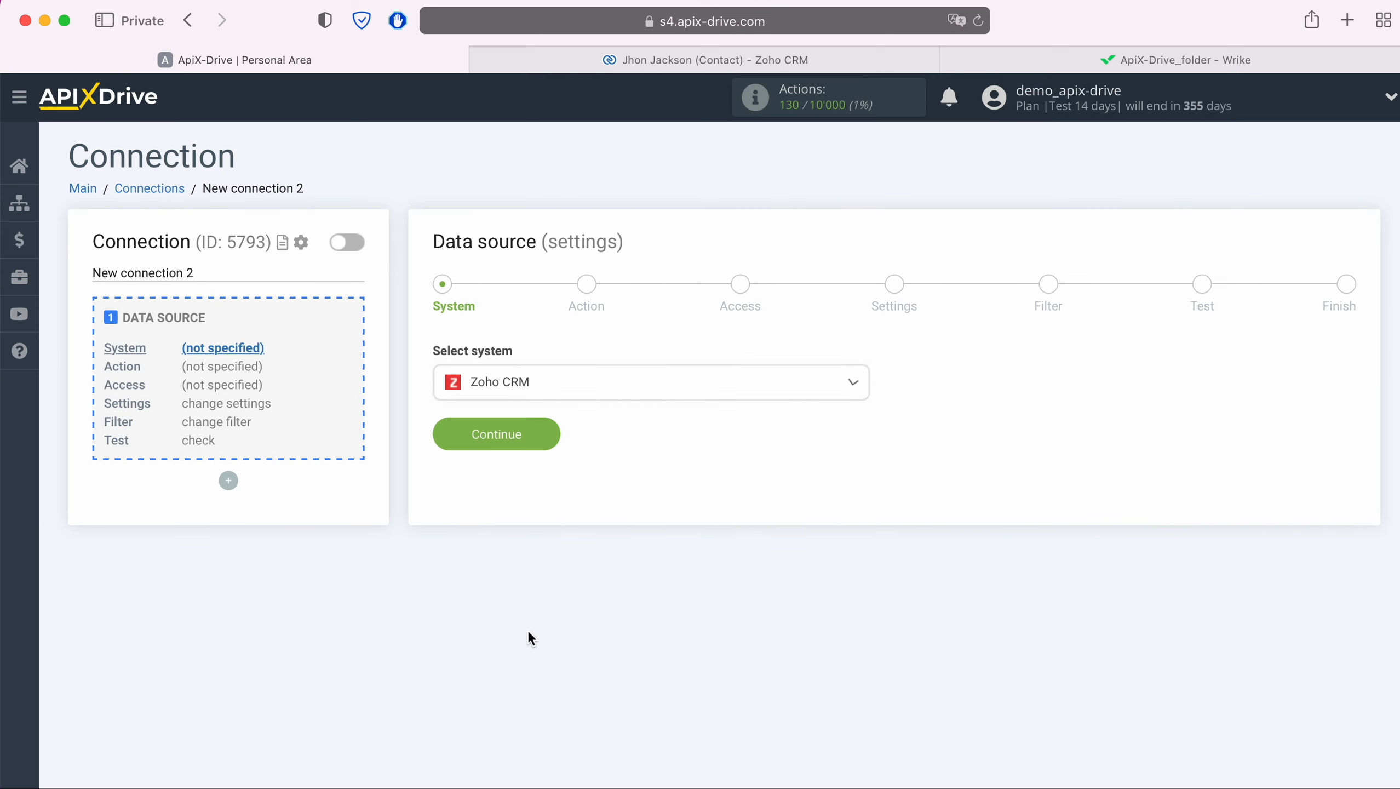
left_click(538, 443)
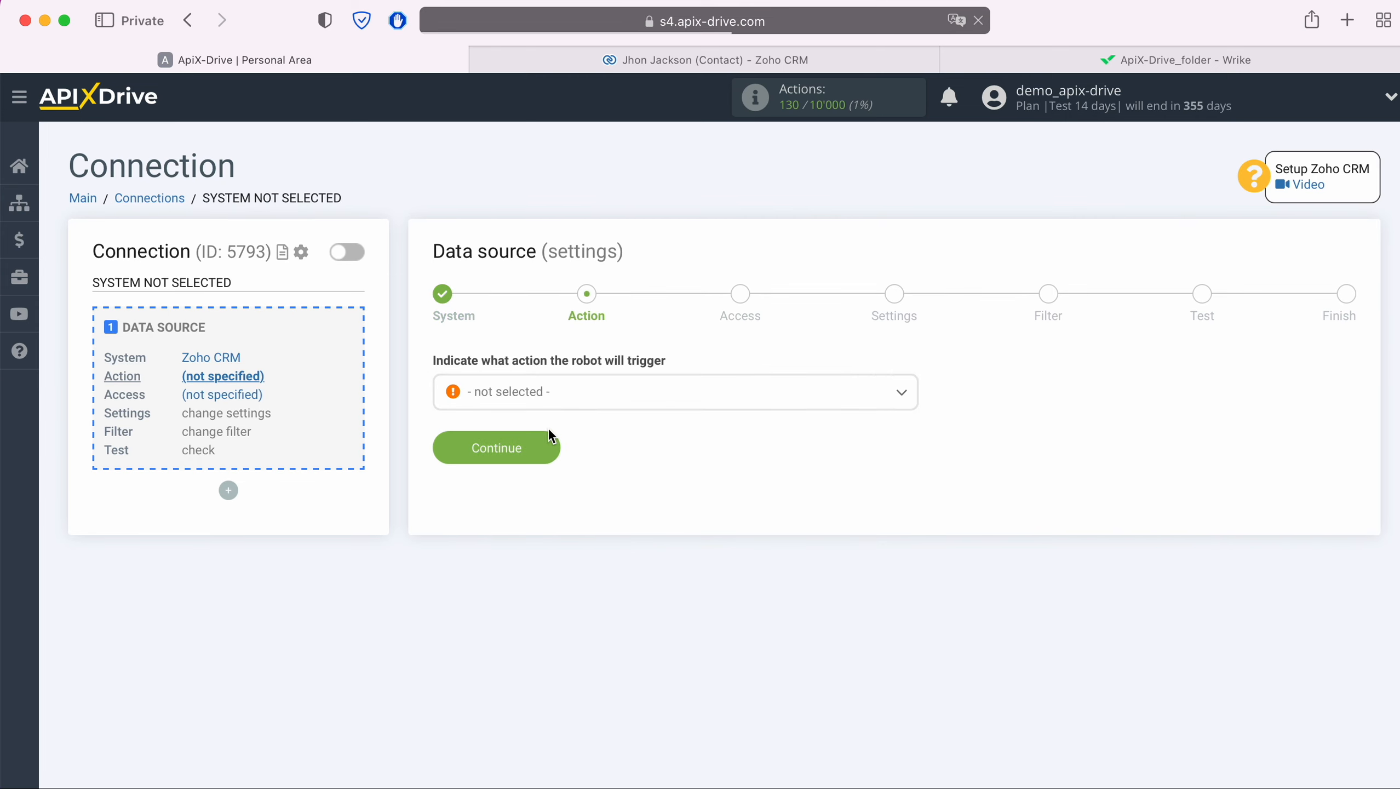
Set the source trigger action to Get Contacts (new).
left_click(579, 393)
left_click(556, 488)
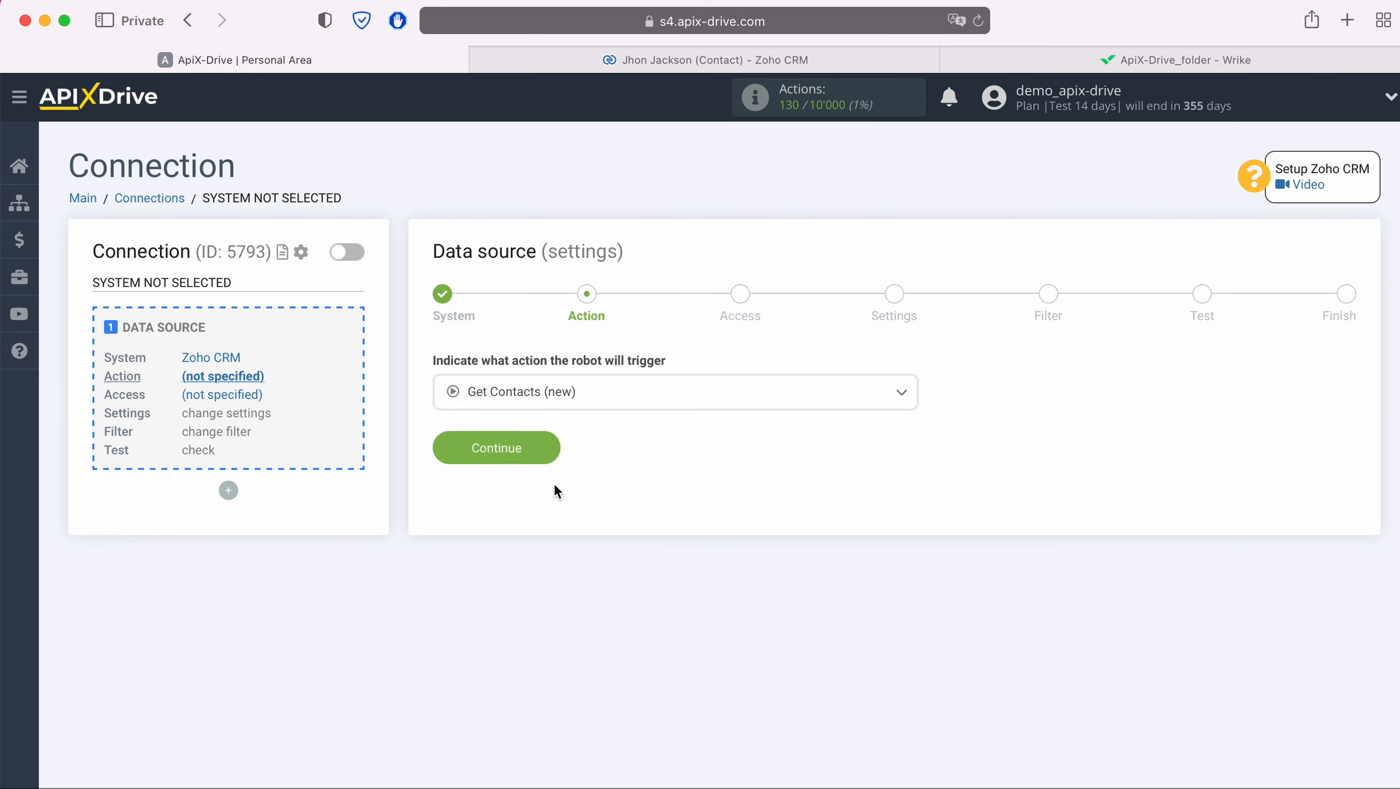
left_click(552, 447)
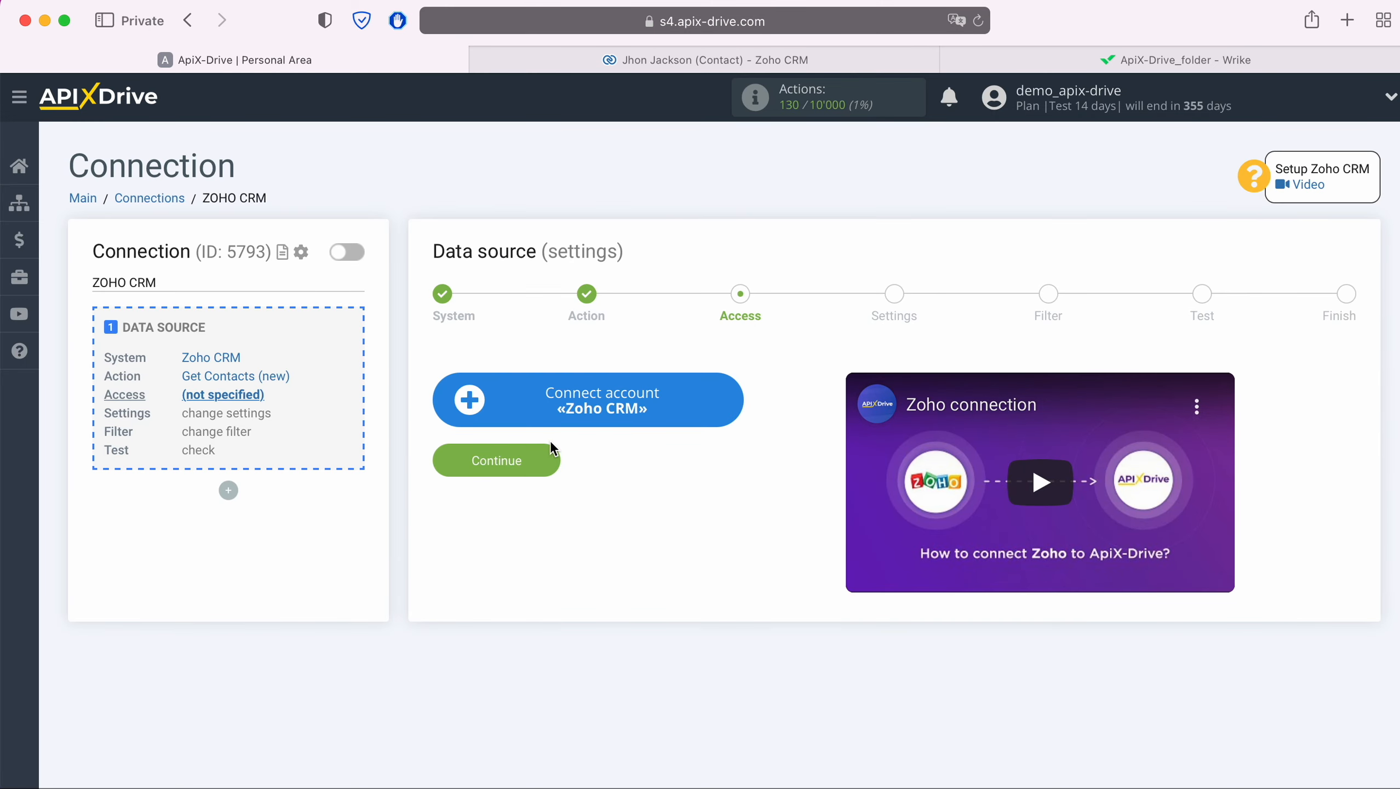
Sign in to Zoho with the account e-mail and saved password, and accept ApiX Drive's CRM access.
left_click(728, 402)
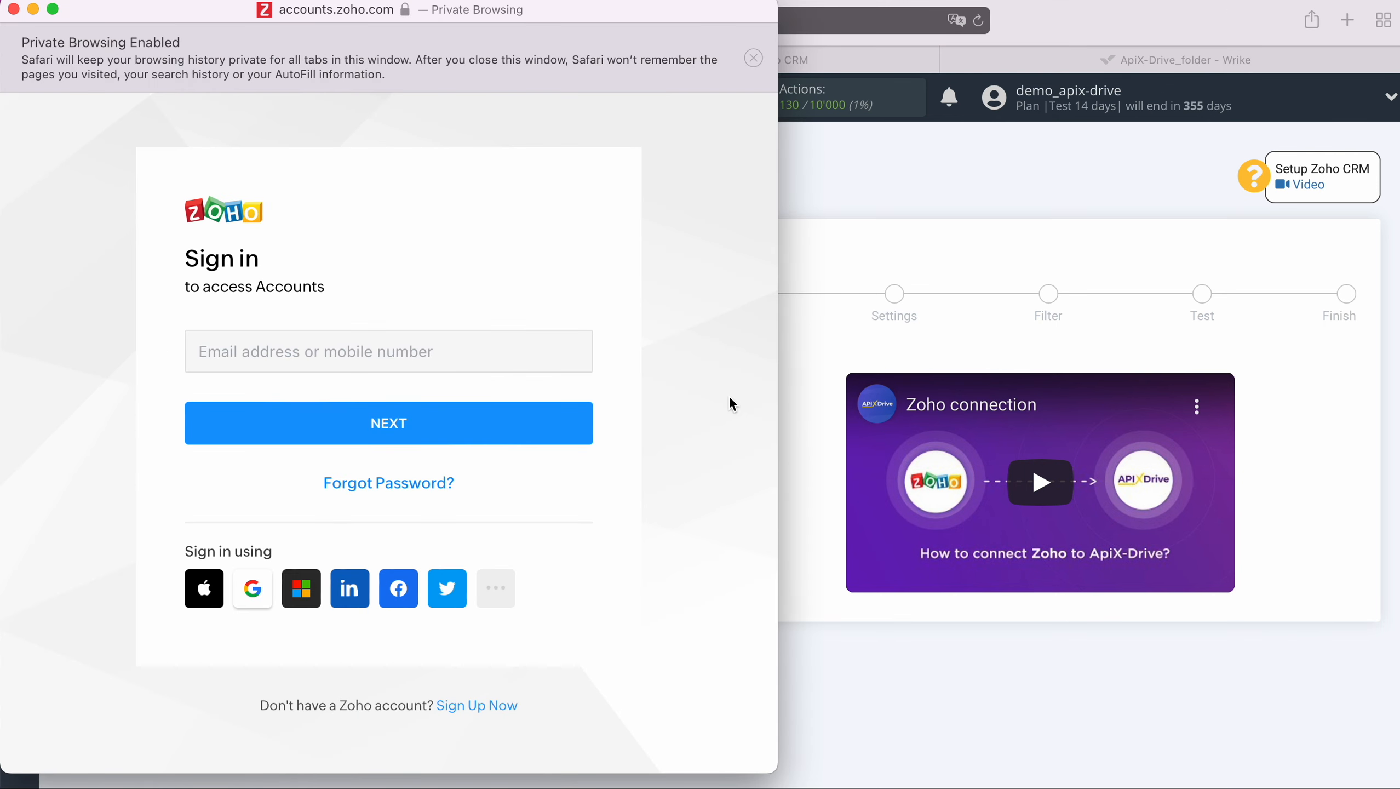
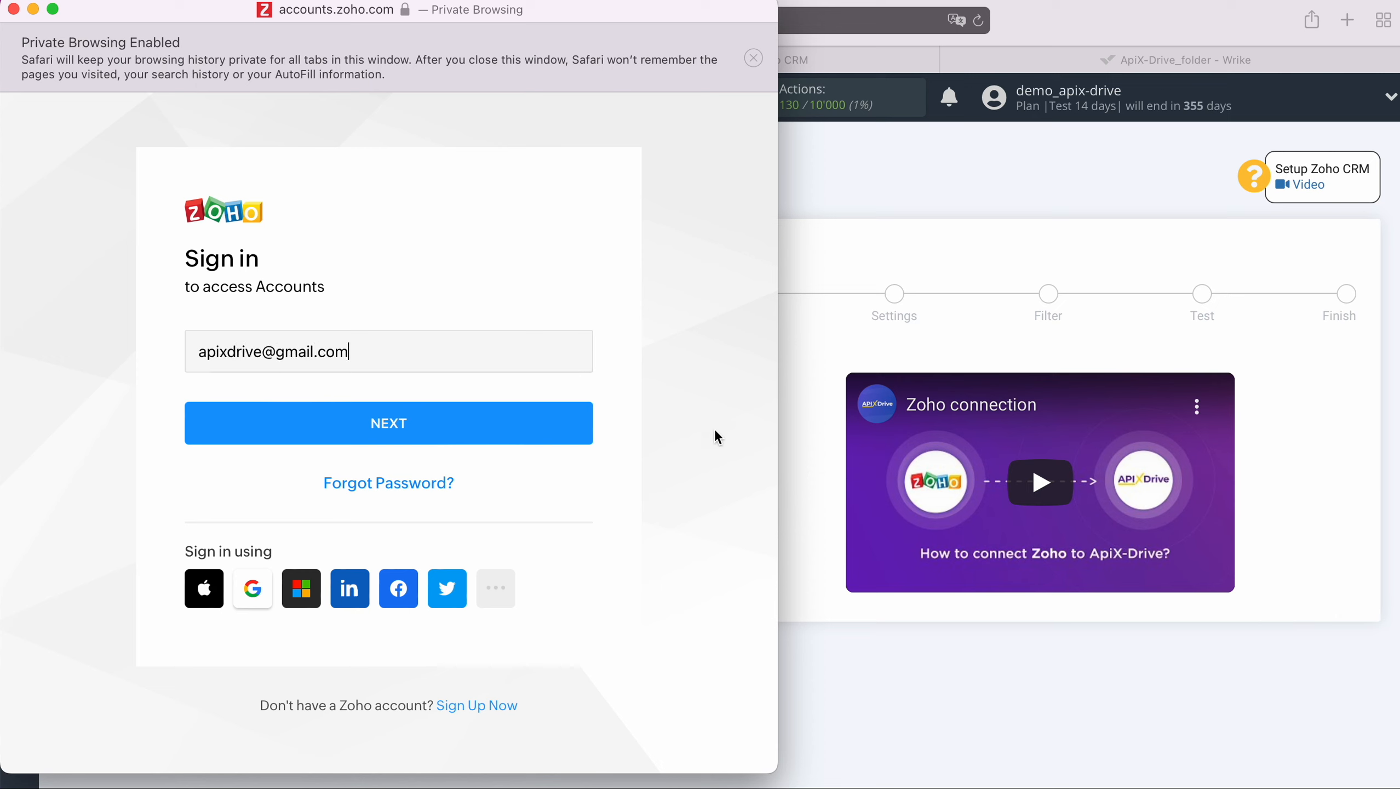
left_click(550, 423)
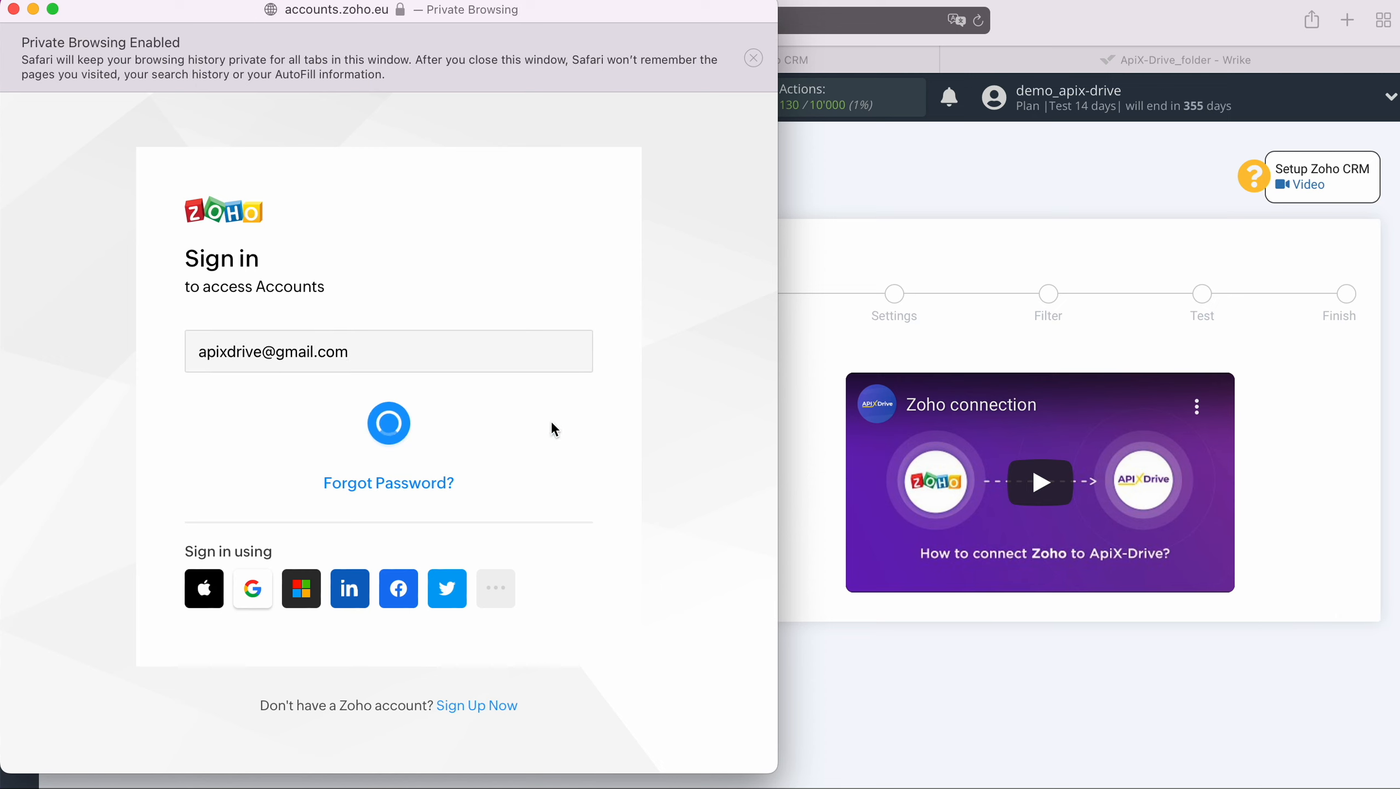
left_click(326, 530)
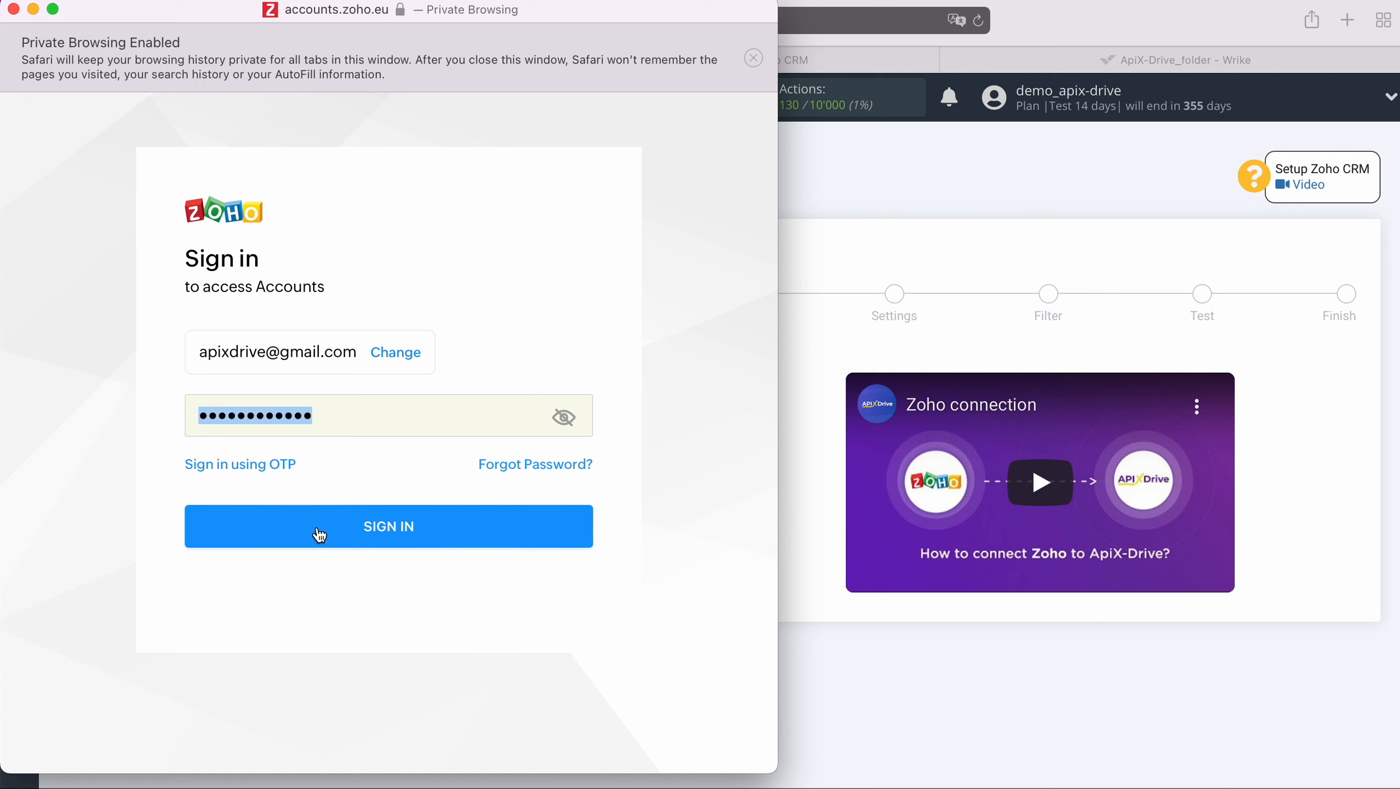
left_click(432, 525)
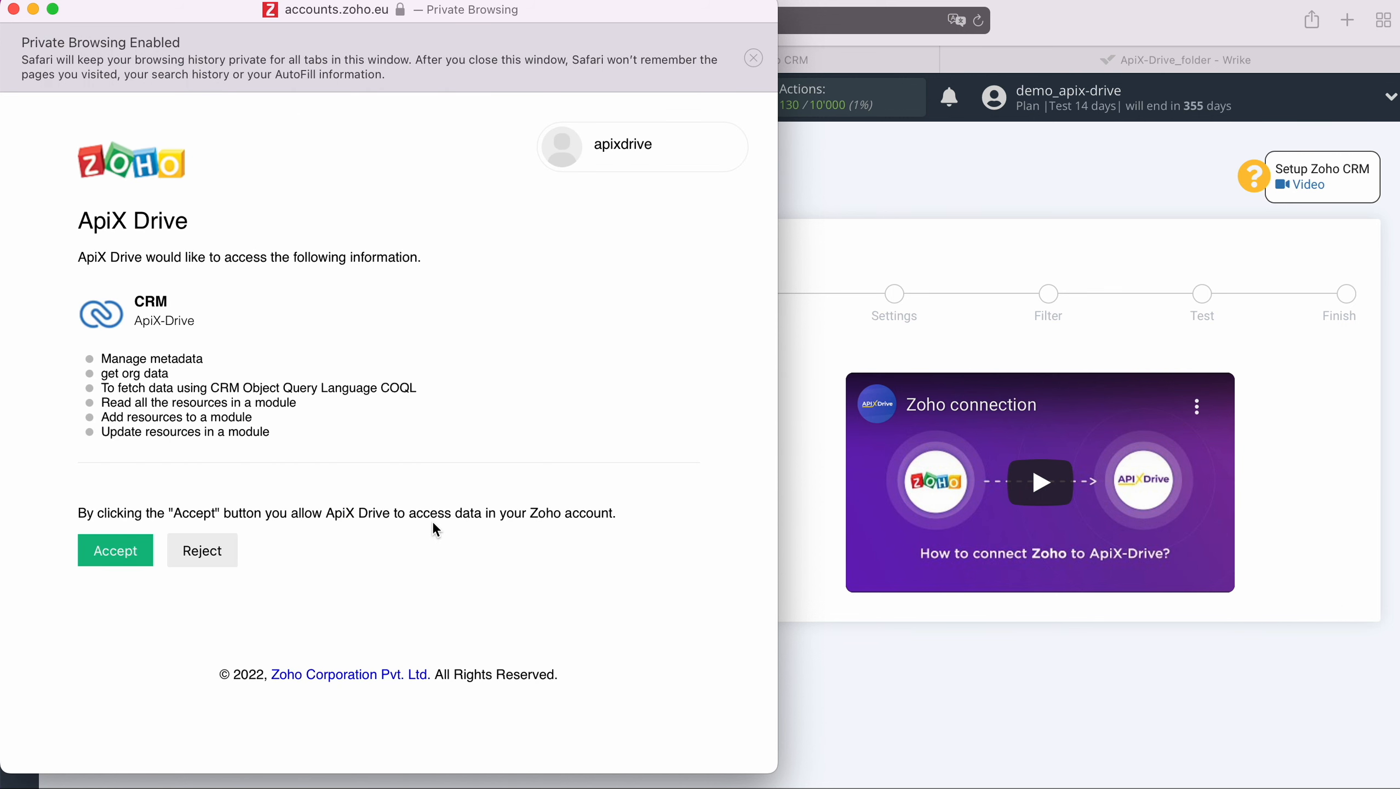
left_click(115, 549)
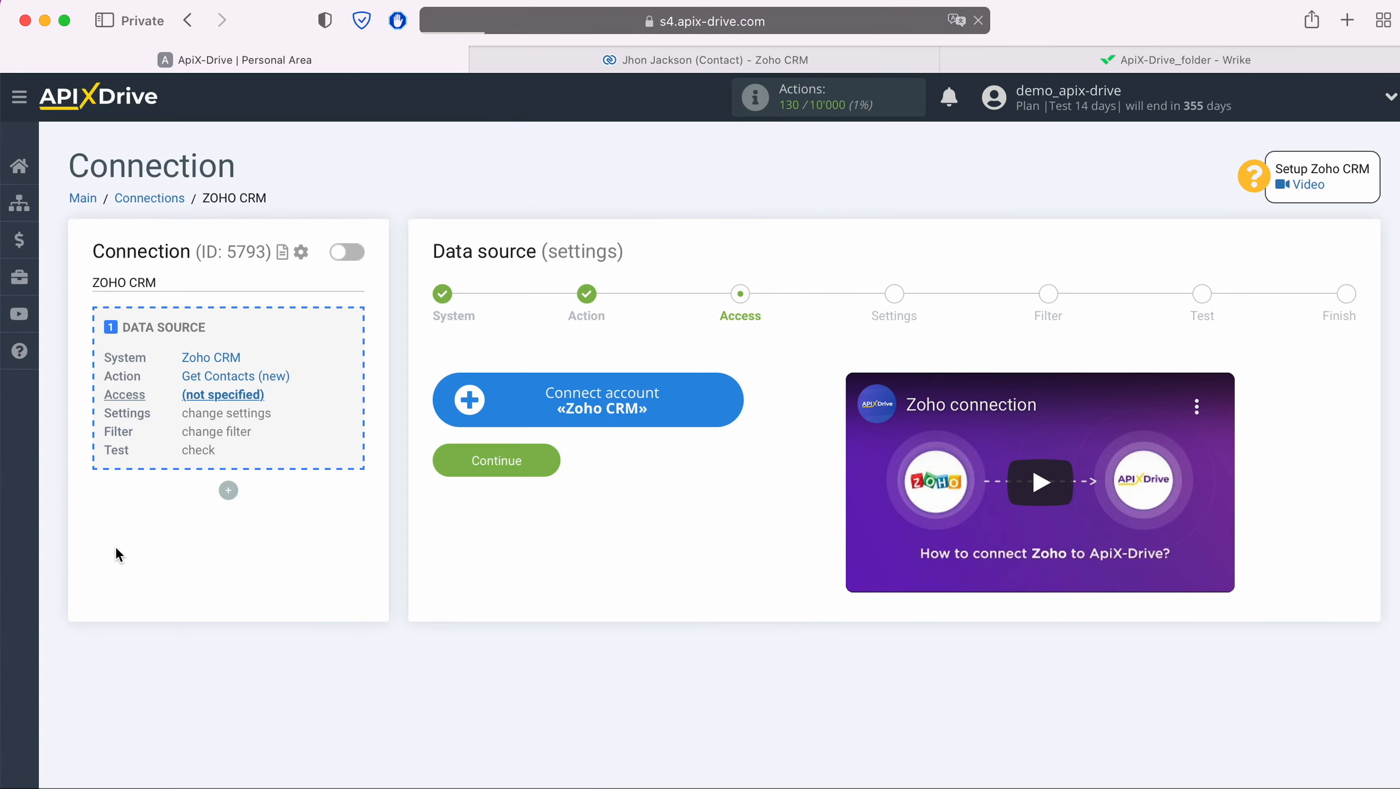
Select the newly connected Zoho account as the login and continue past Settings to Filter.
left_click(563, 406)
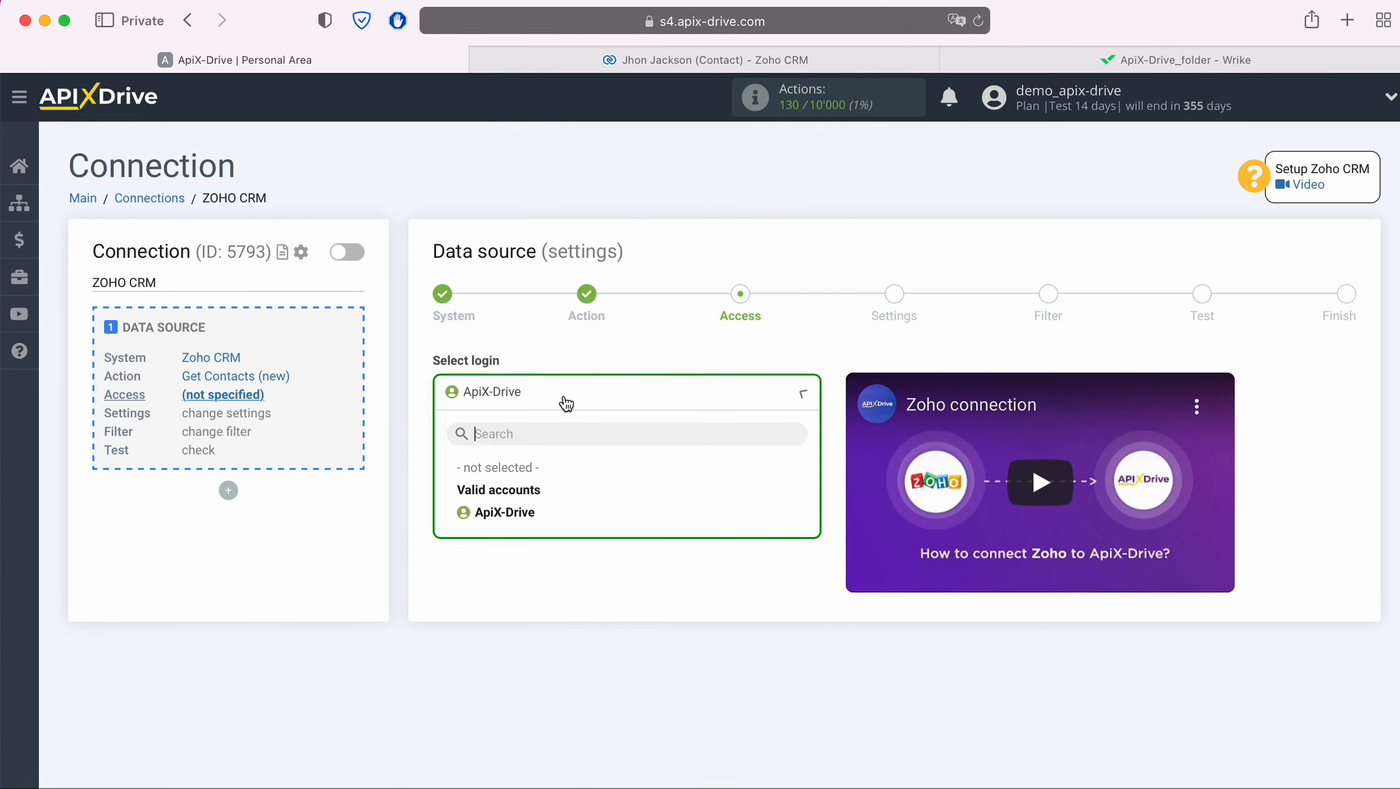
left_click(524, 514)
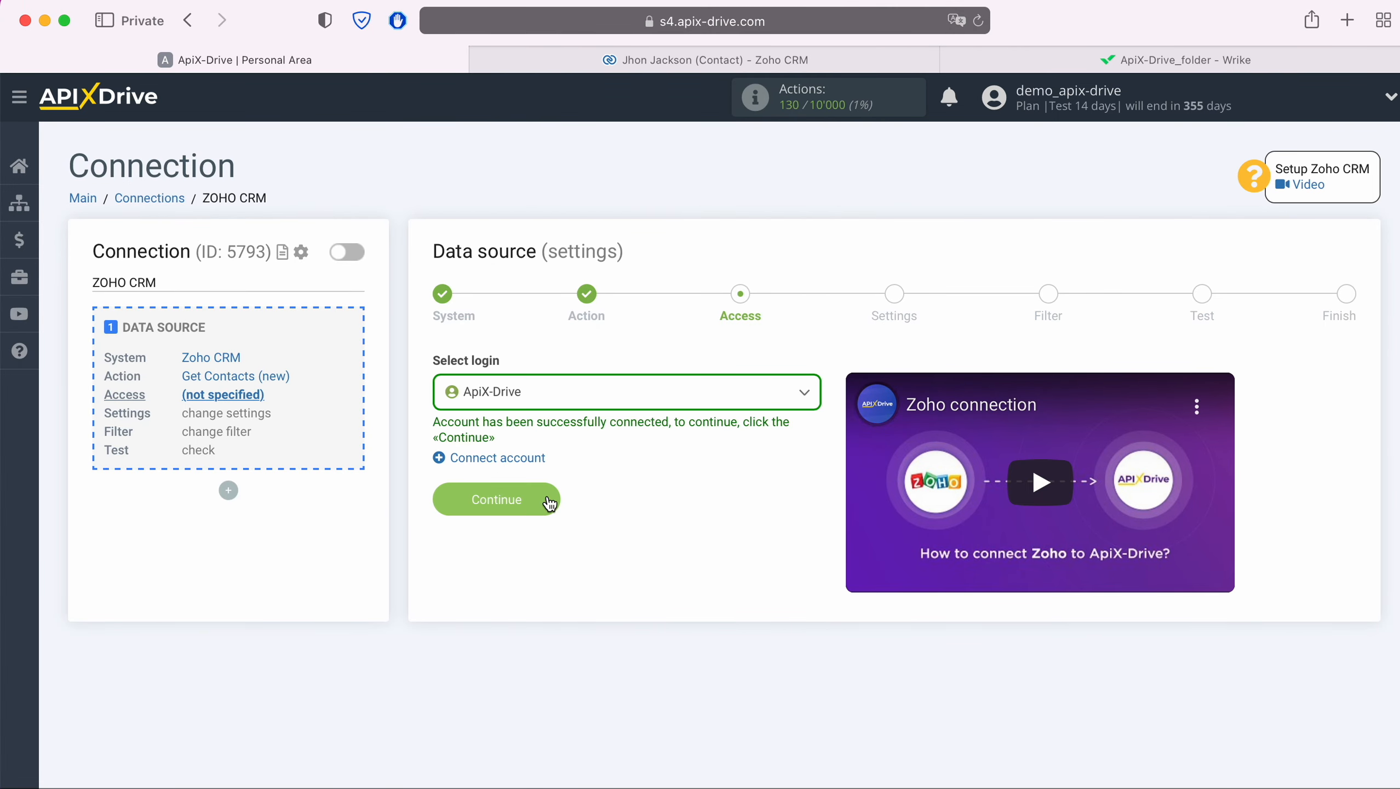
left_click(547, 496)
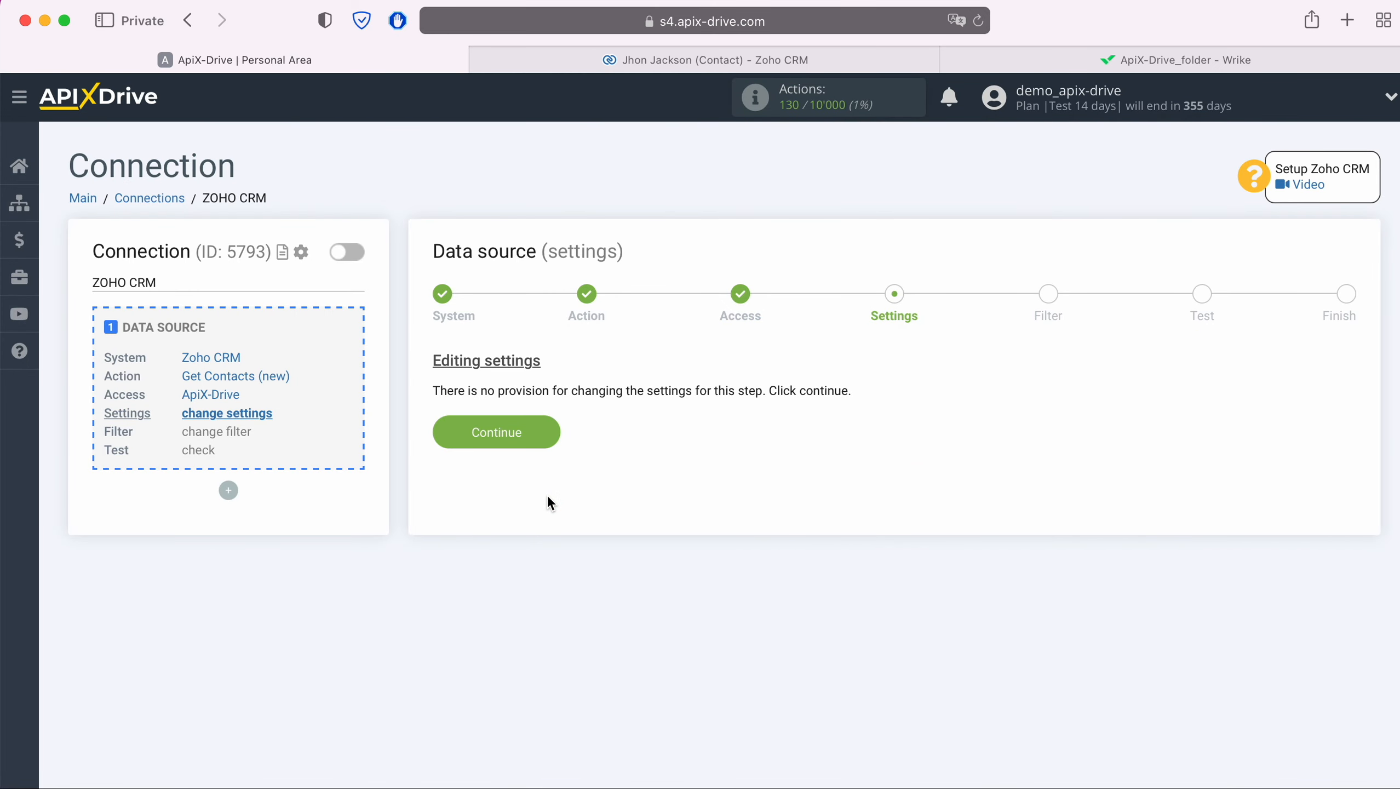
left_click(549, 431)
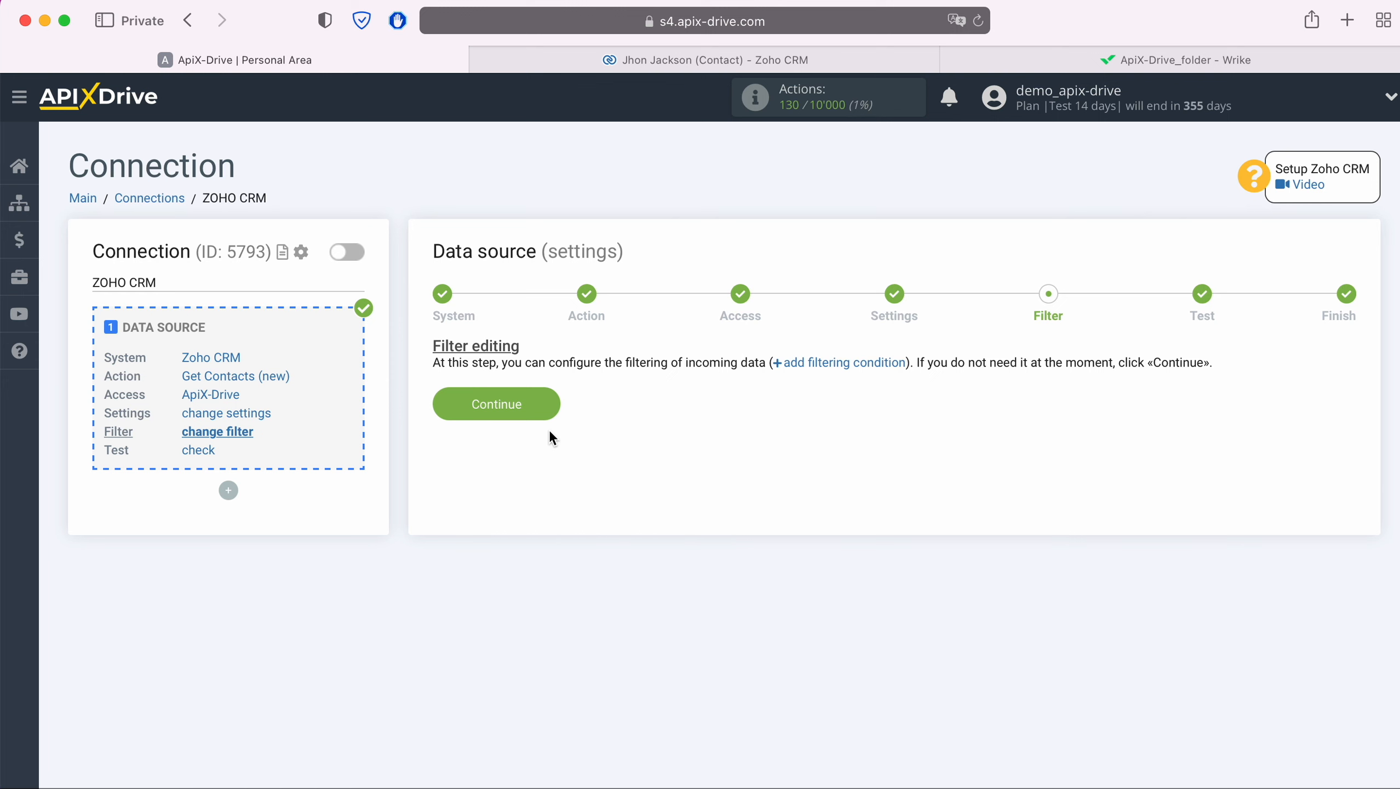
Skip the filter, review the test Zoho CRM contact data, and finish the data source.
left_click(553, 409)
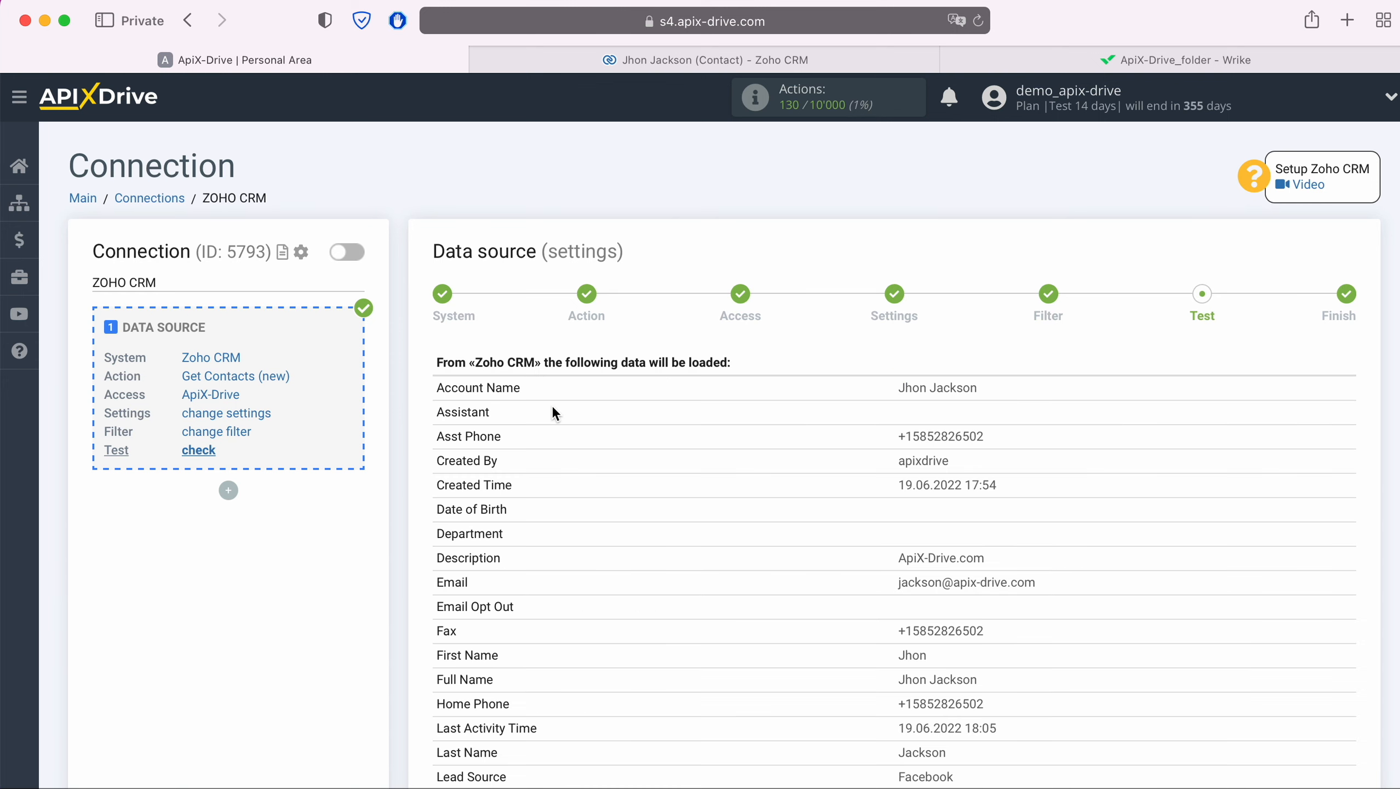
scroll(551, 411, "down", 5)
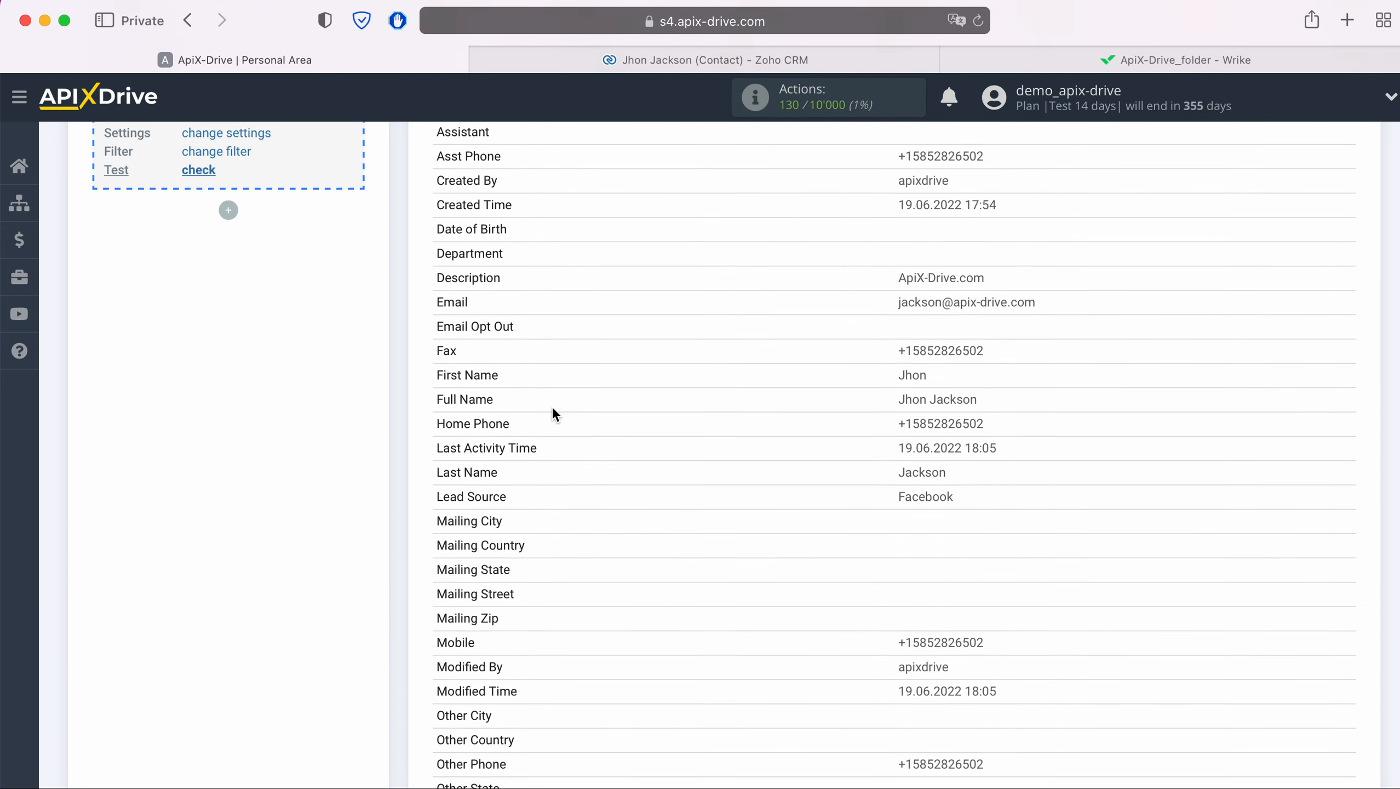
scroll(553, 410, "down", 3)
scroll(552, 409, "down", 3)
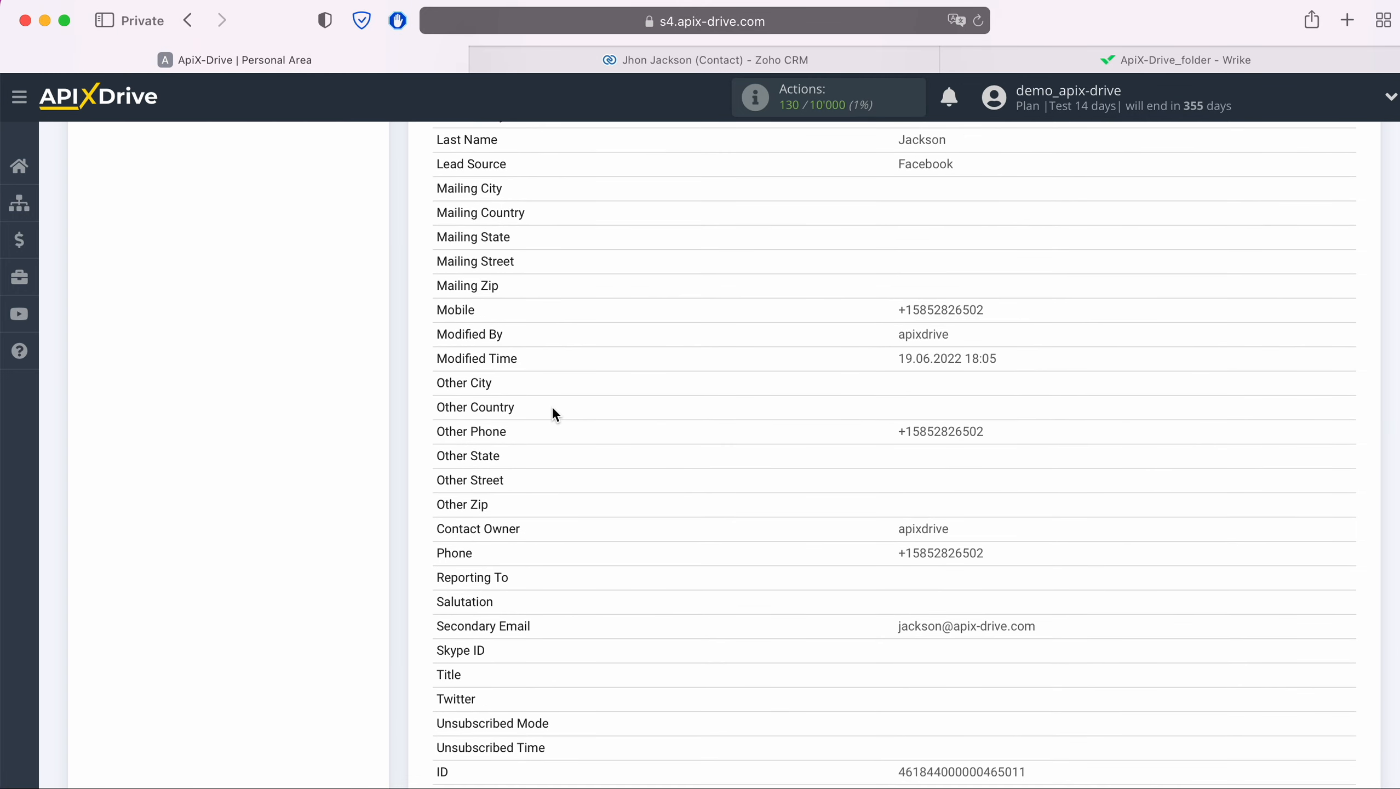
scroll(552, 406, "down", 2)
left_click(1326, 726)
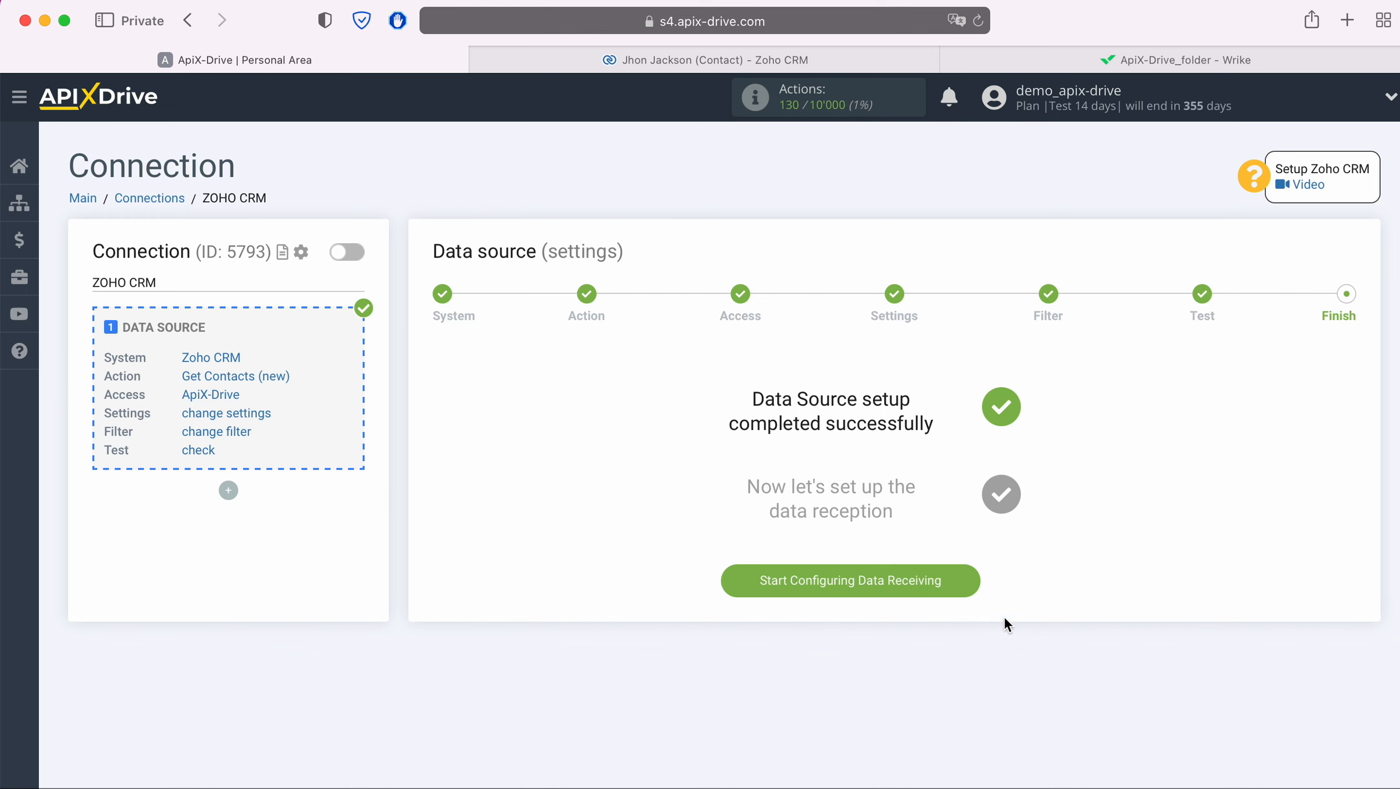
Set Wrike as the data destination system.
left_click(966, 587)
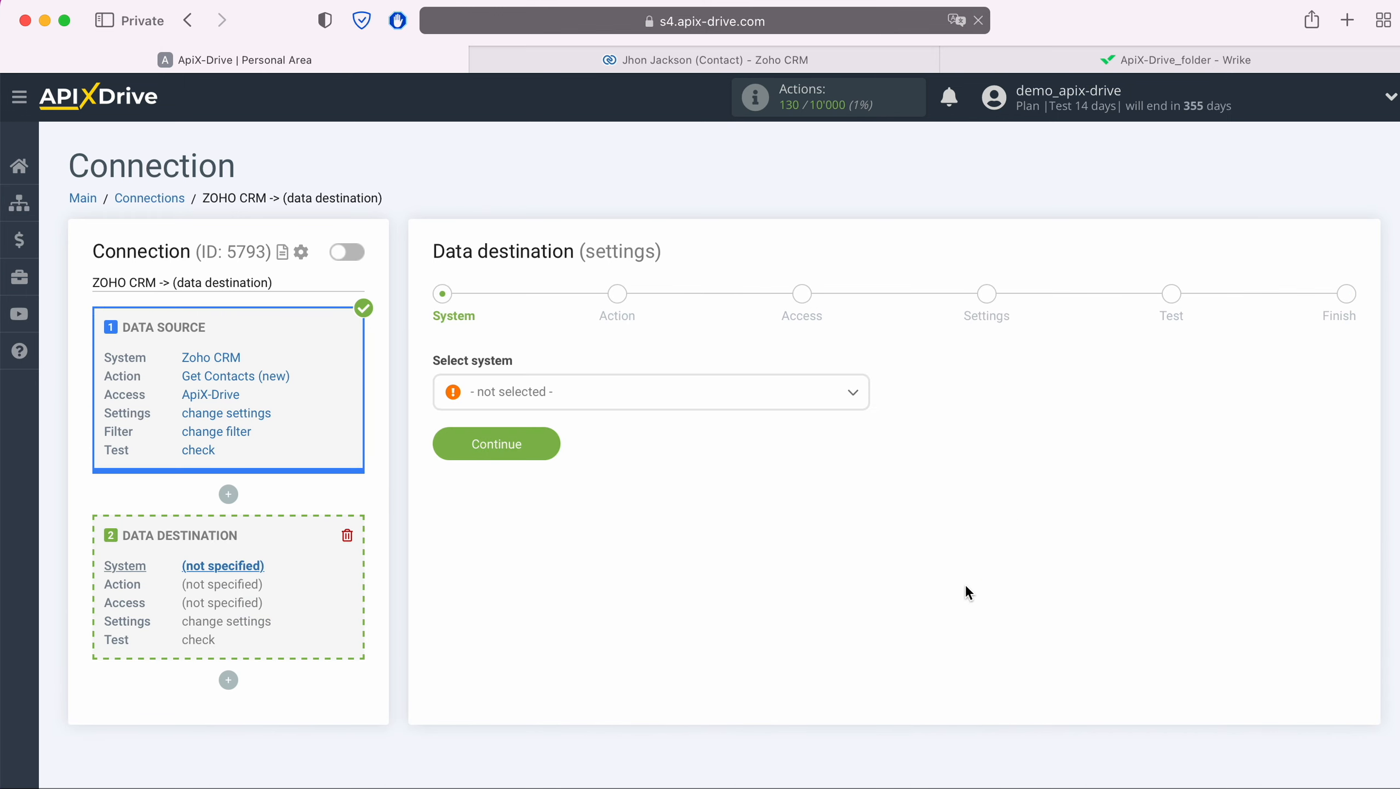
left_click(712, 403)
scroll(755, 563, "down", 3)
scroll(759, 564, "down", 15)
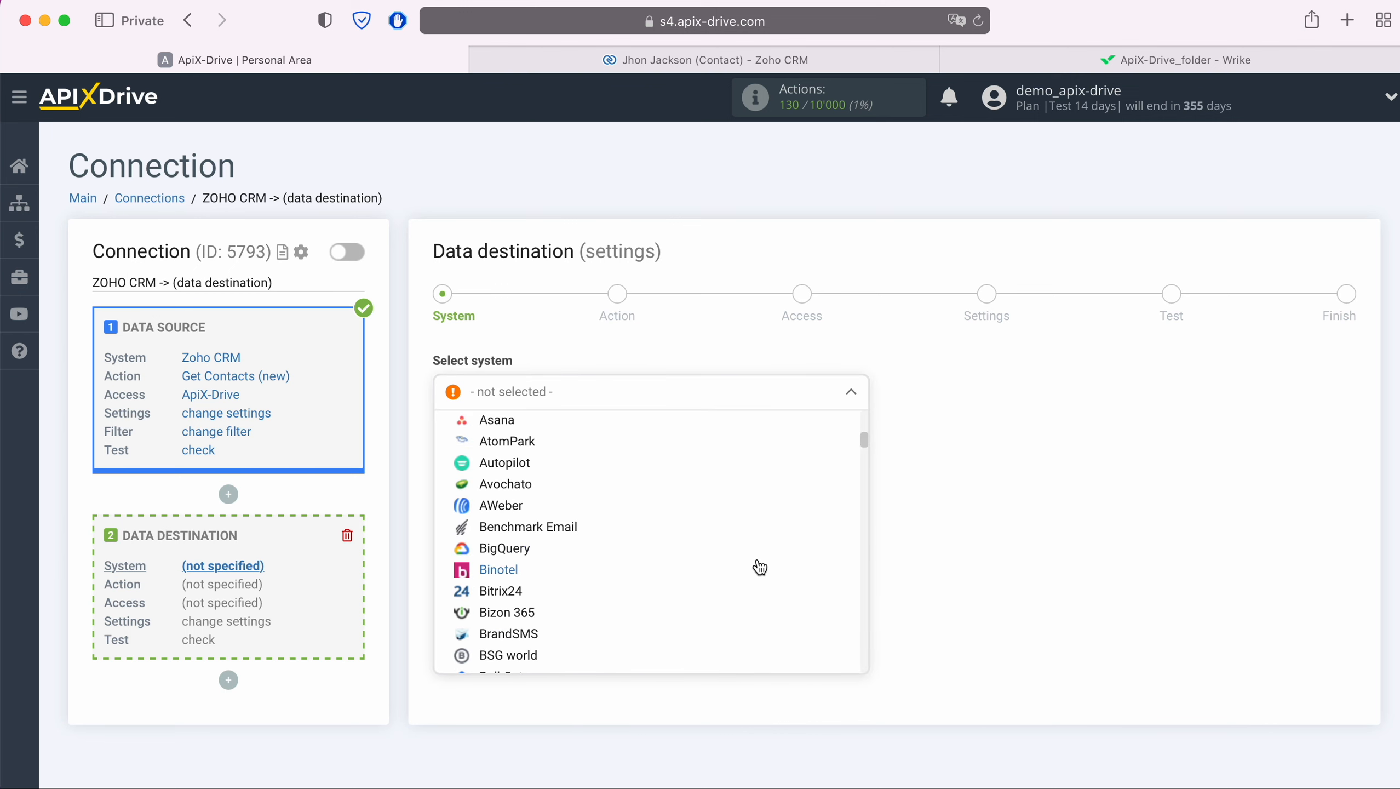
scroll(760, 567, "down", 15)
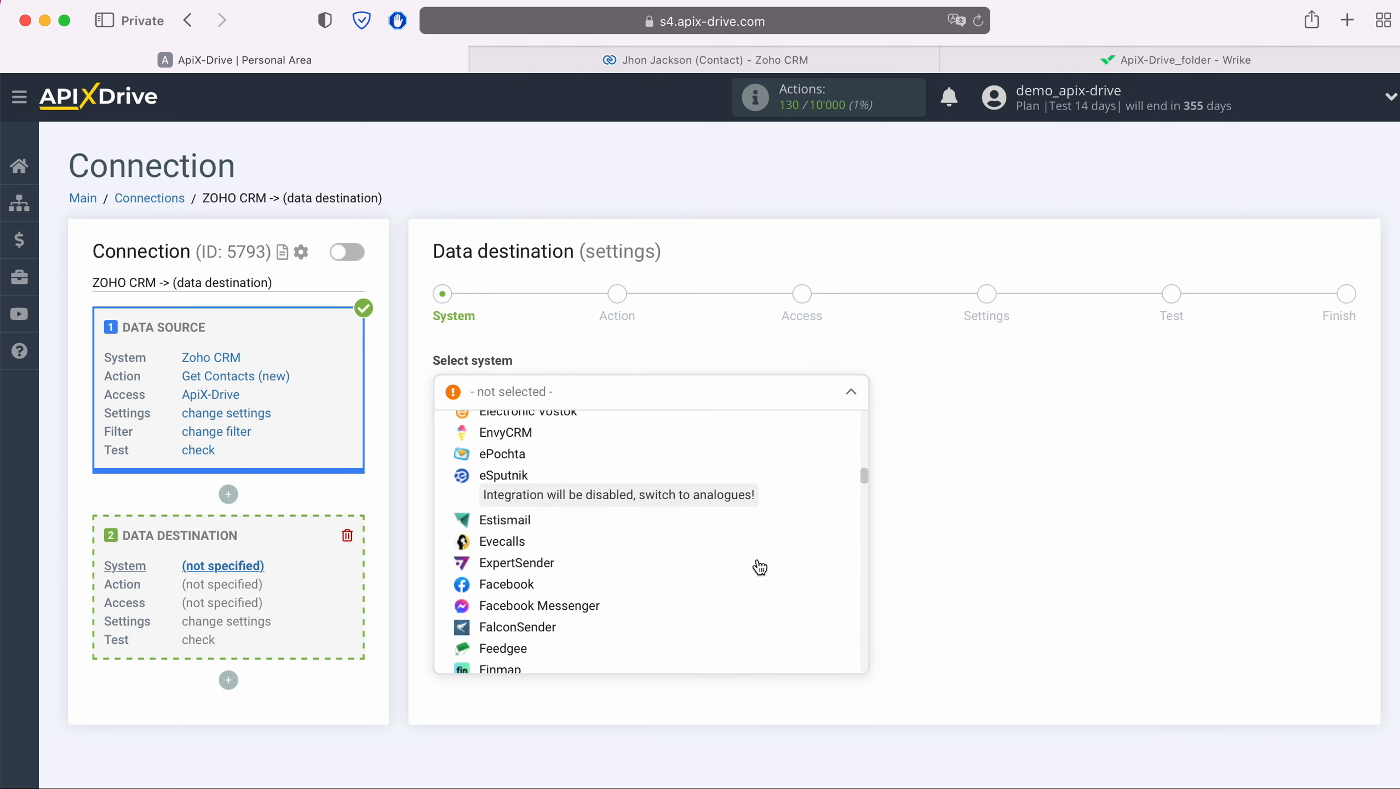
scroll(760, 567, "down", 15)
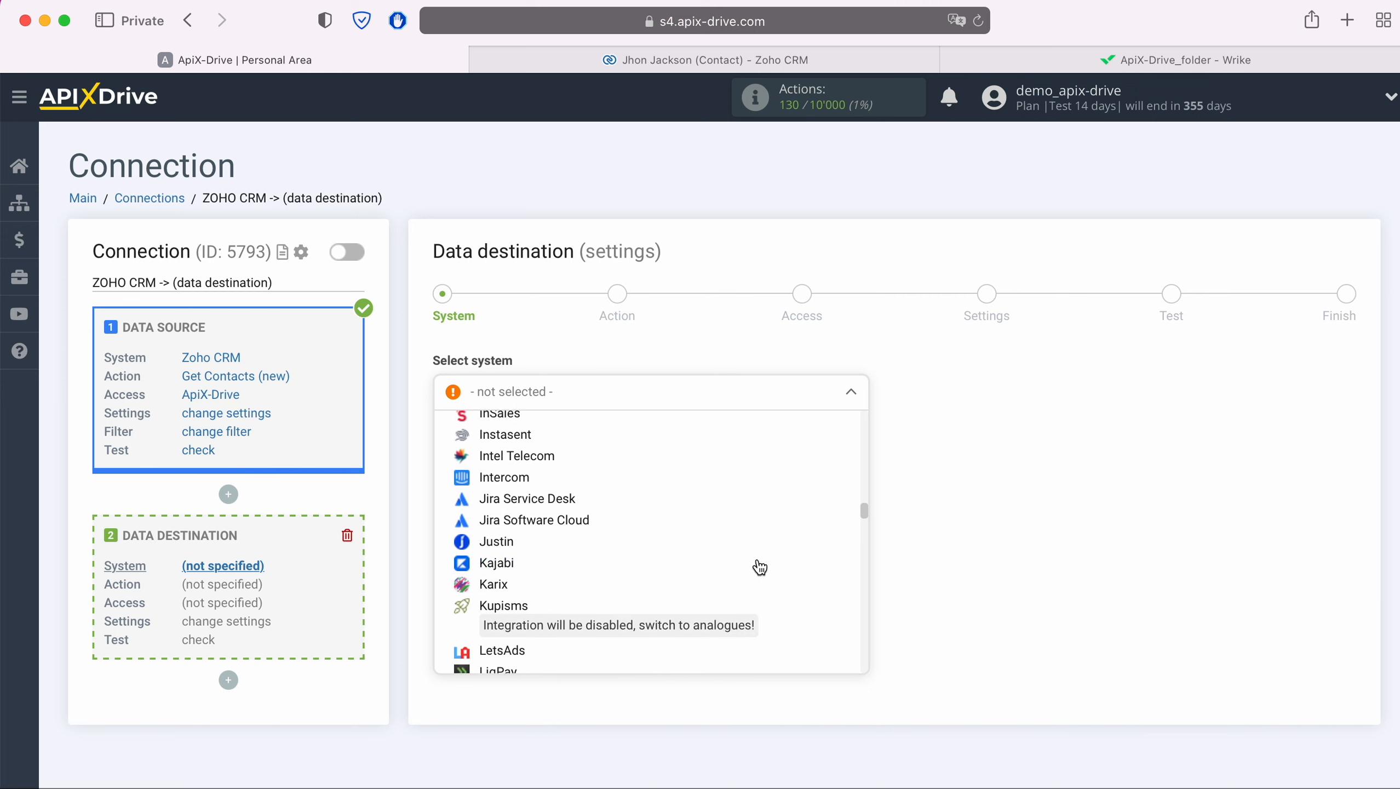
scroll(760, 567, "down", 15)
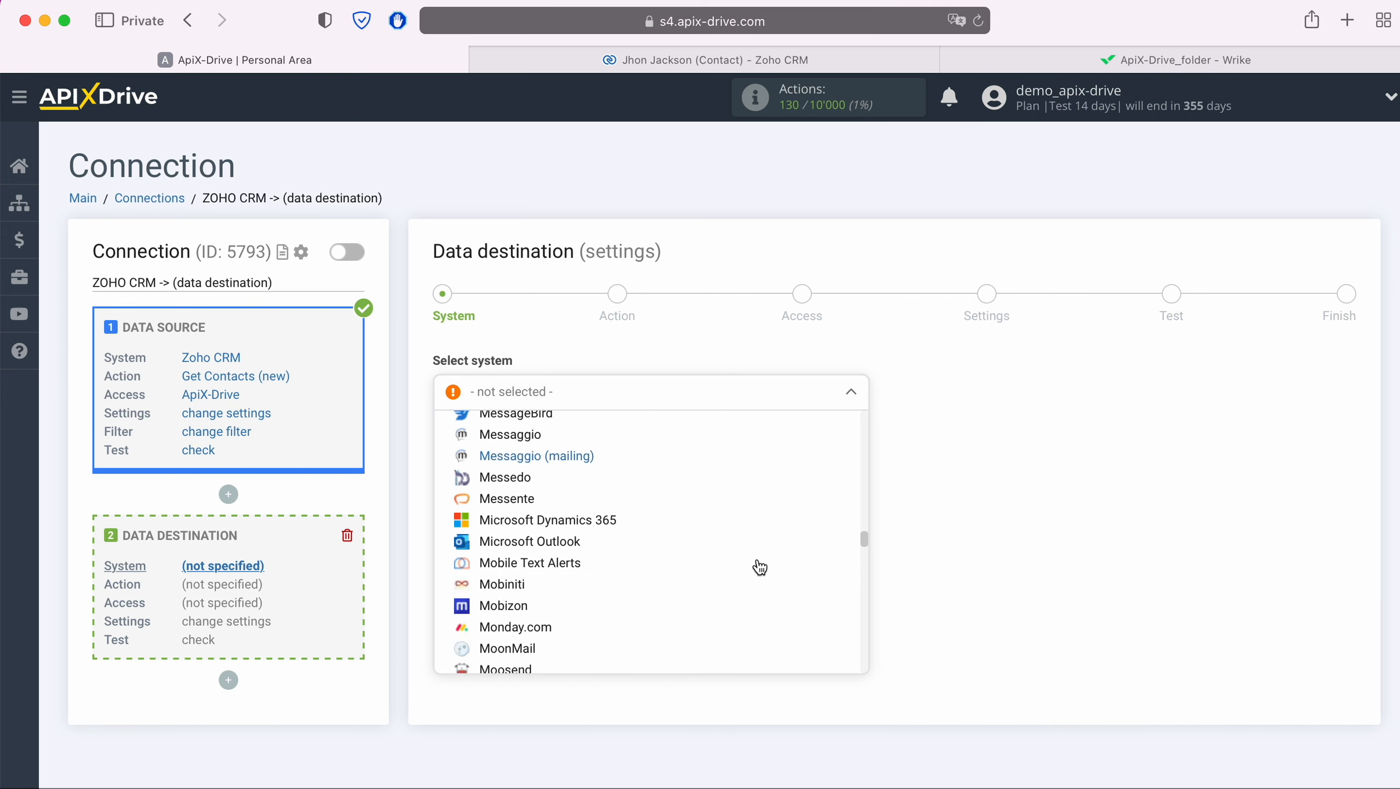
scroll(759, 568, "down", 12)
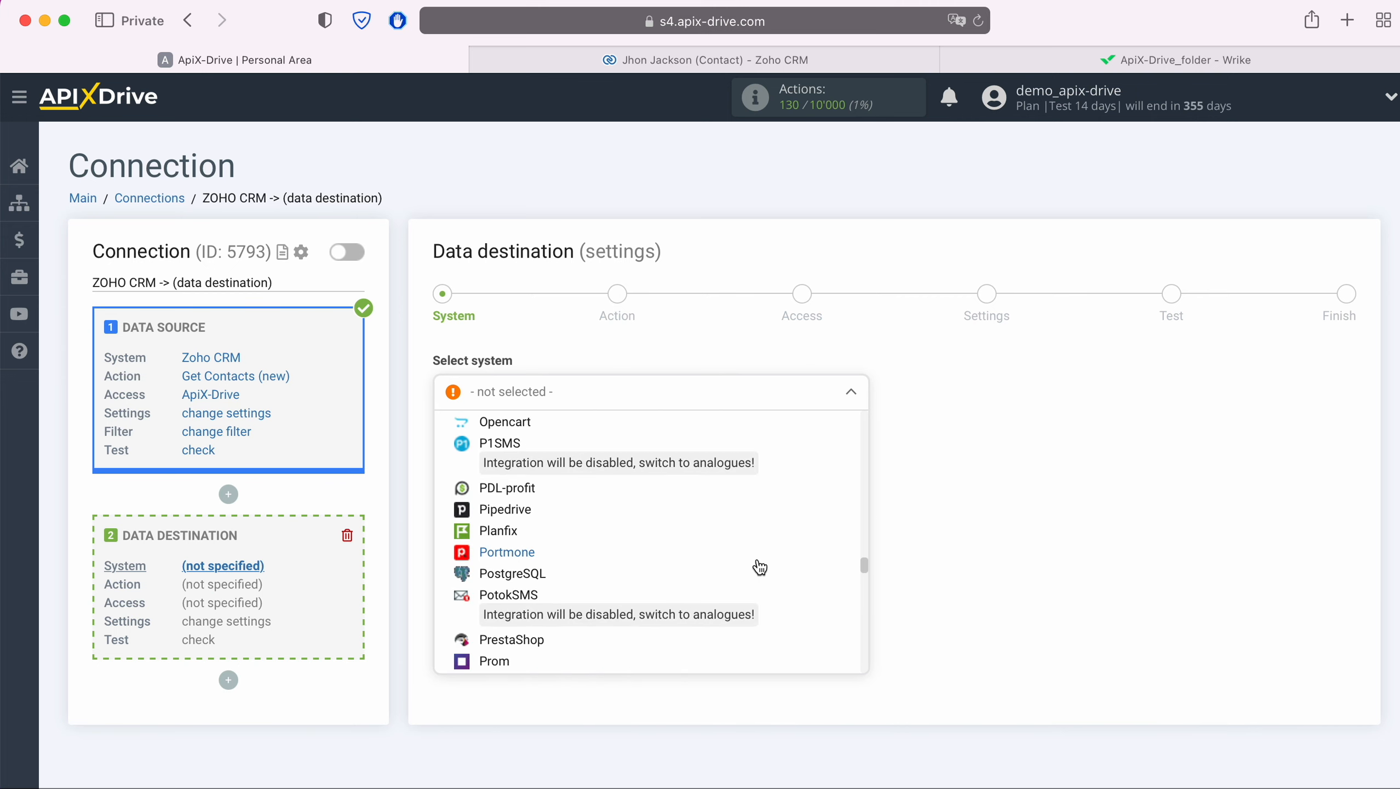
scroll(760, 567, "down", 10)
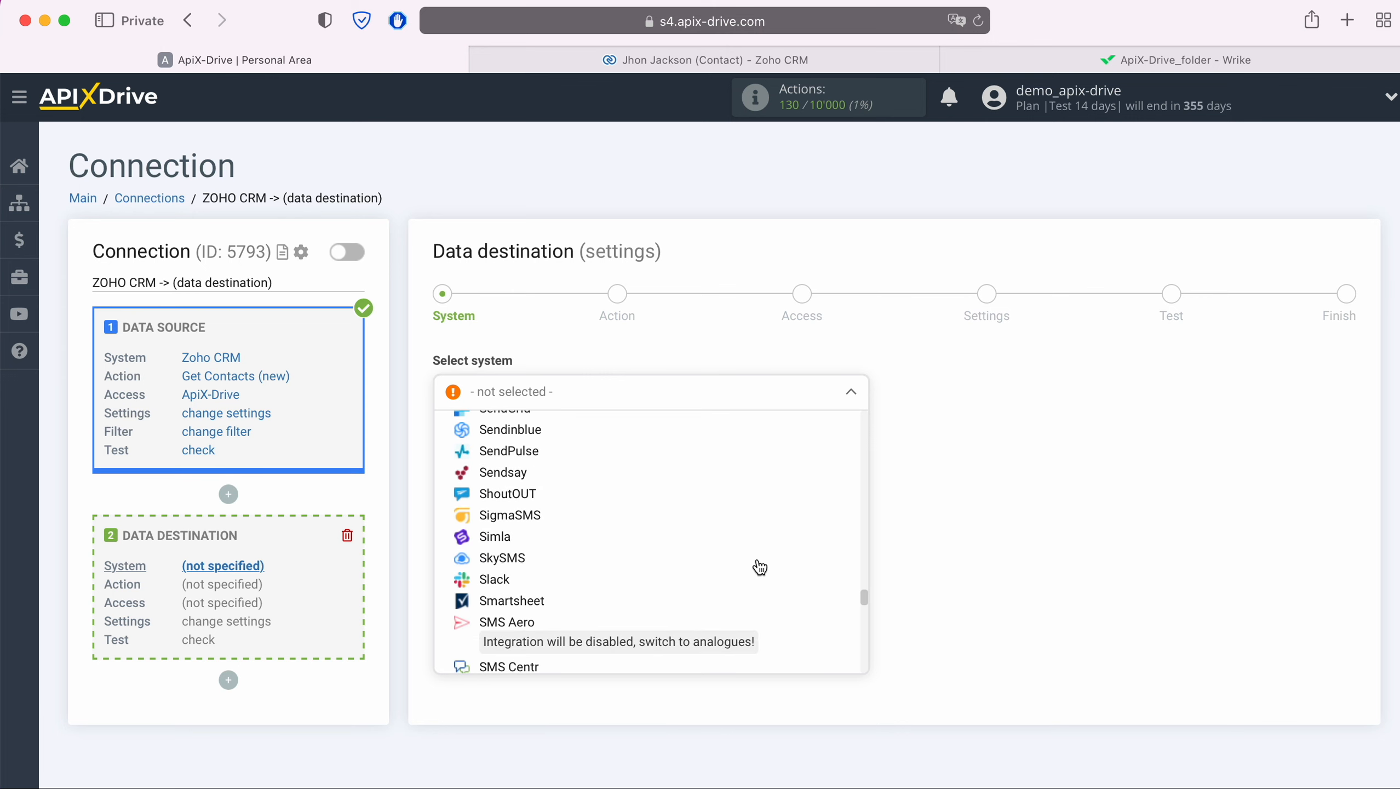
scroll(760, 567, "down", 10)
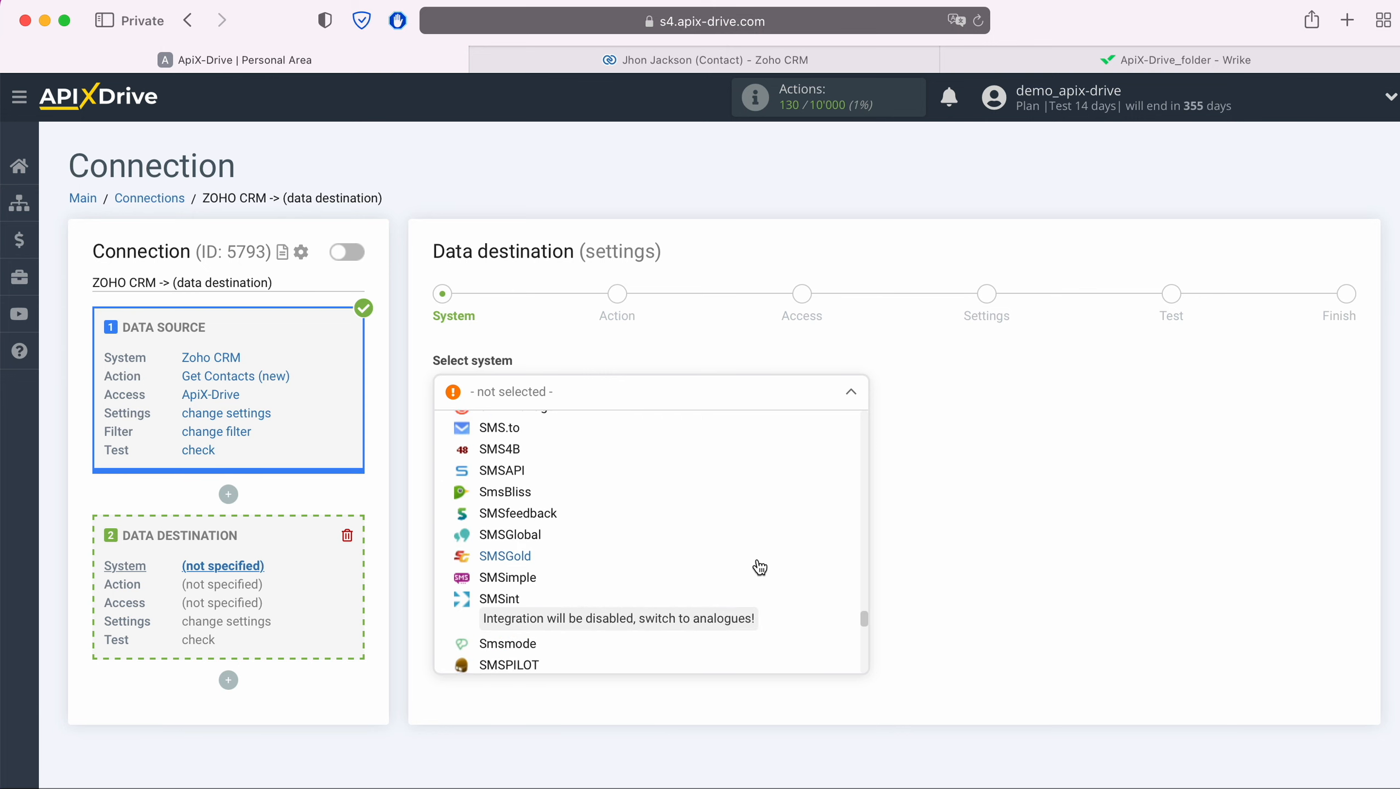
scroll(760, 567, "down", 10)
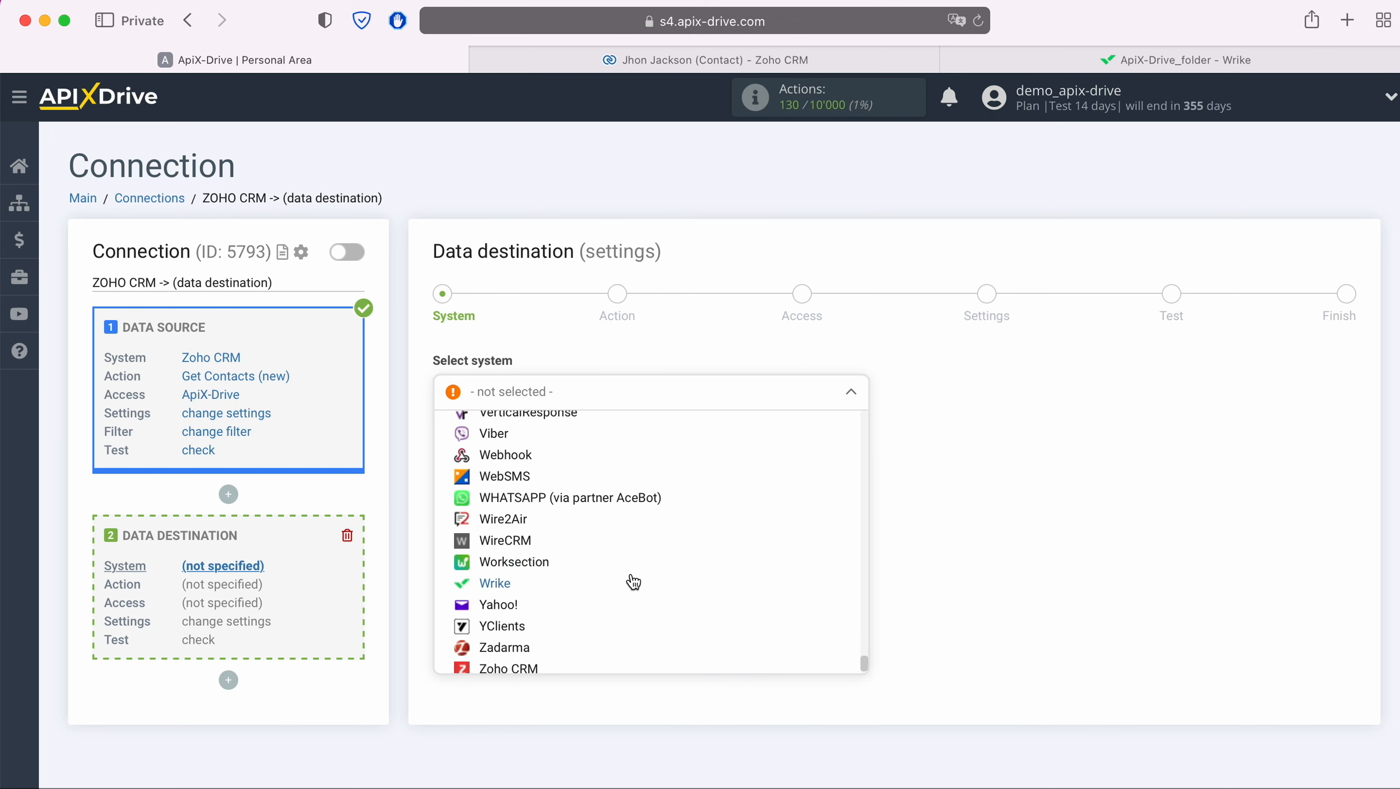
left_click(500, 582)
left_click(552, 449)
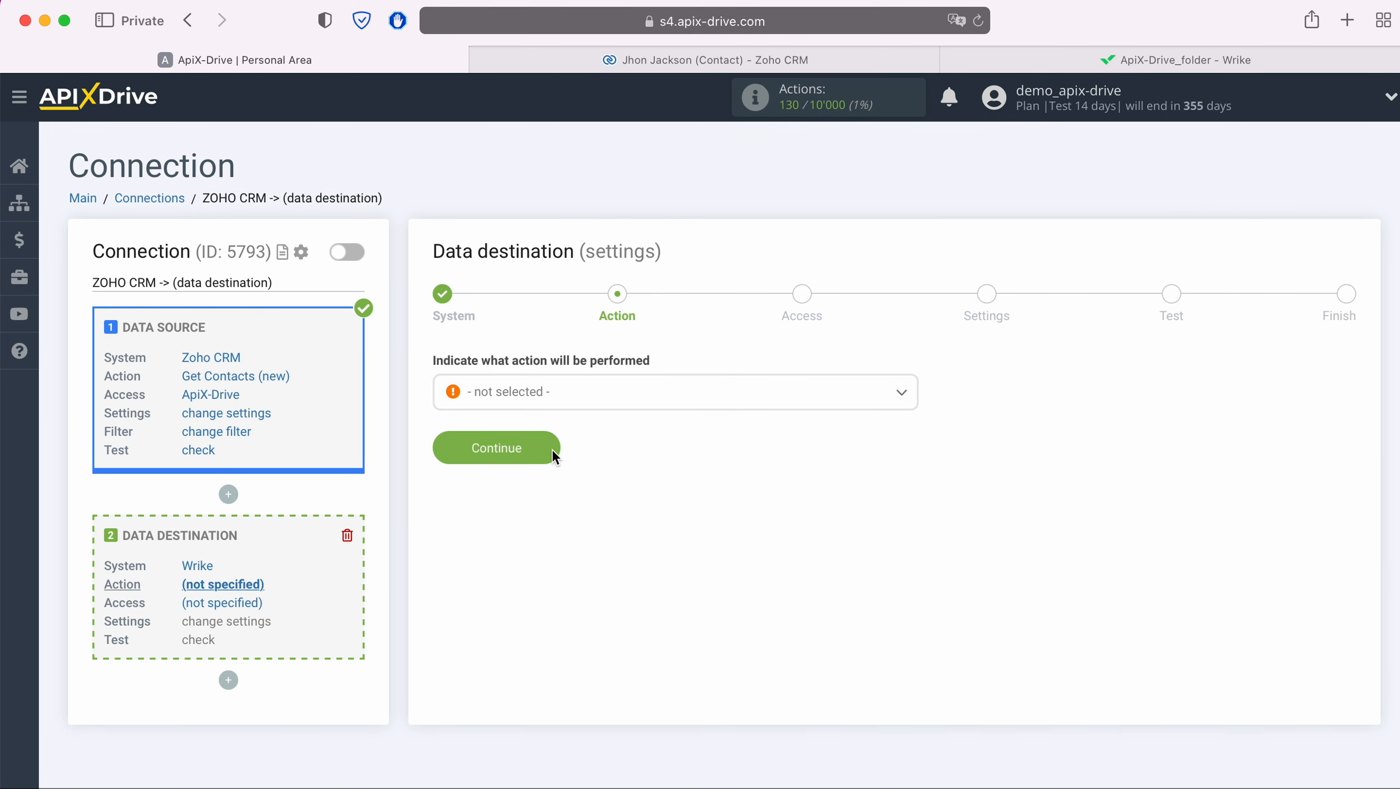
Choose Create Task as the Wrike destination action.
left_click(577, 398)
left_click(522, 511)
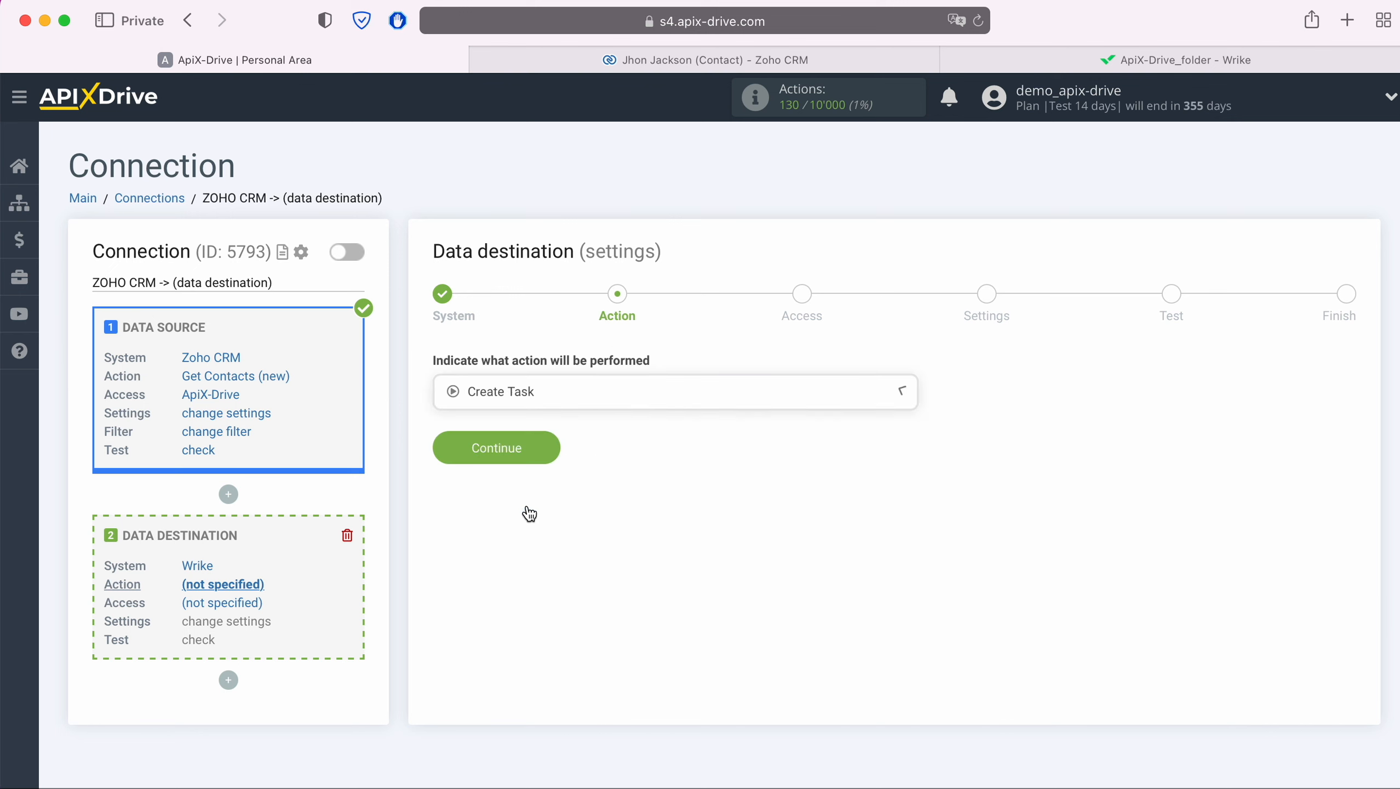
left_click(552, 448)
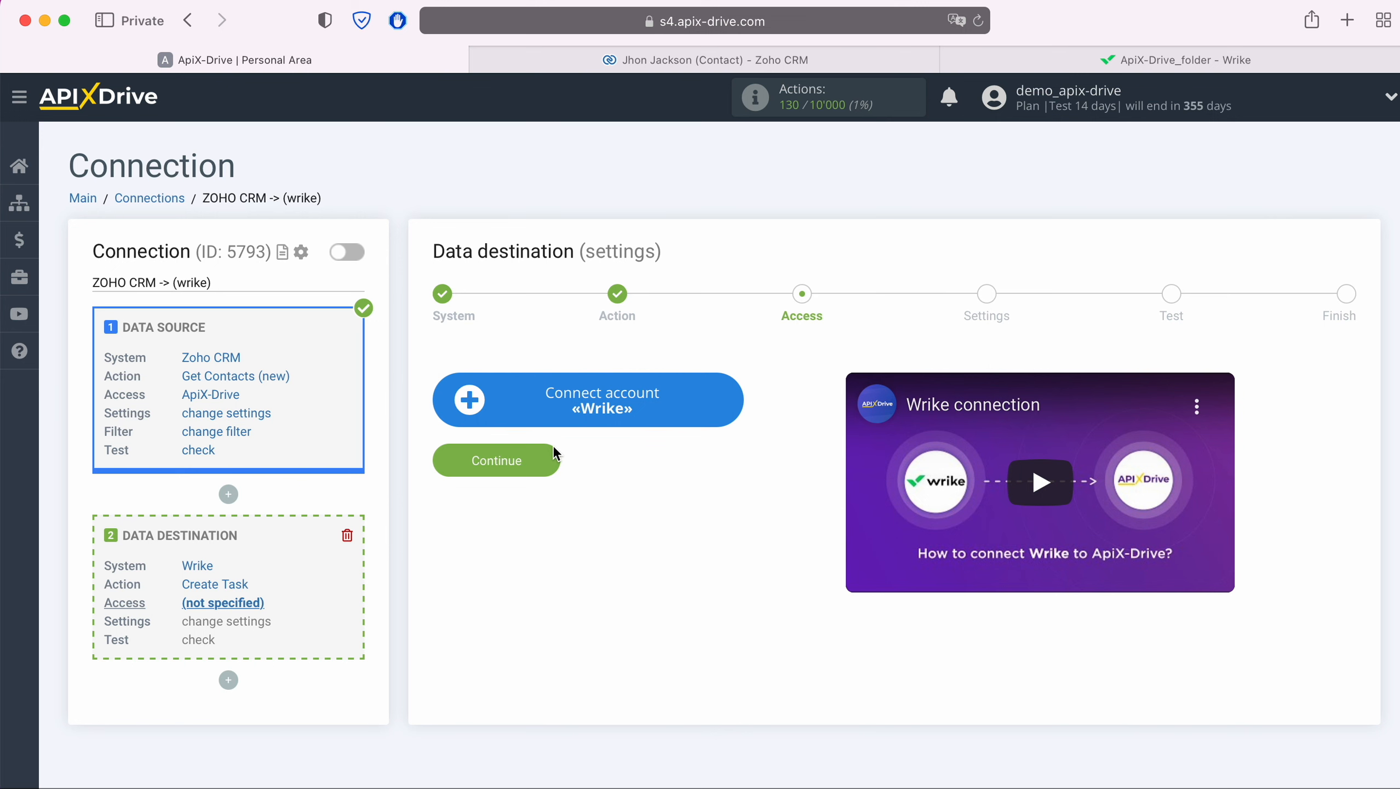
Log in to Wrike with the account email and password to connect it.
left_click(725, 401)
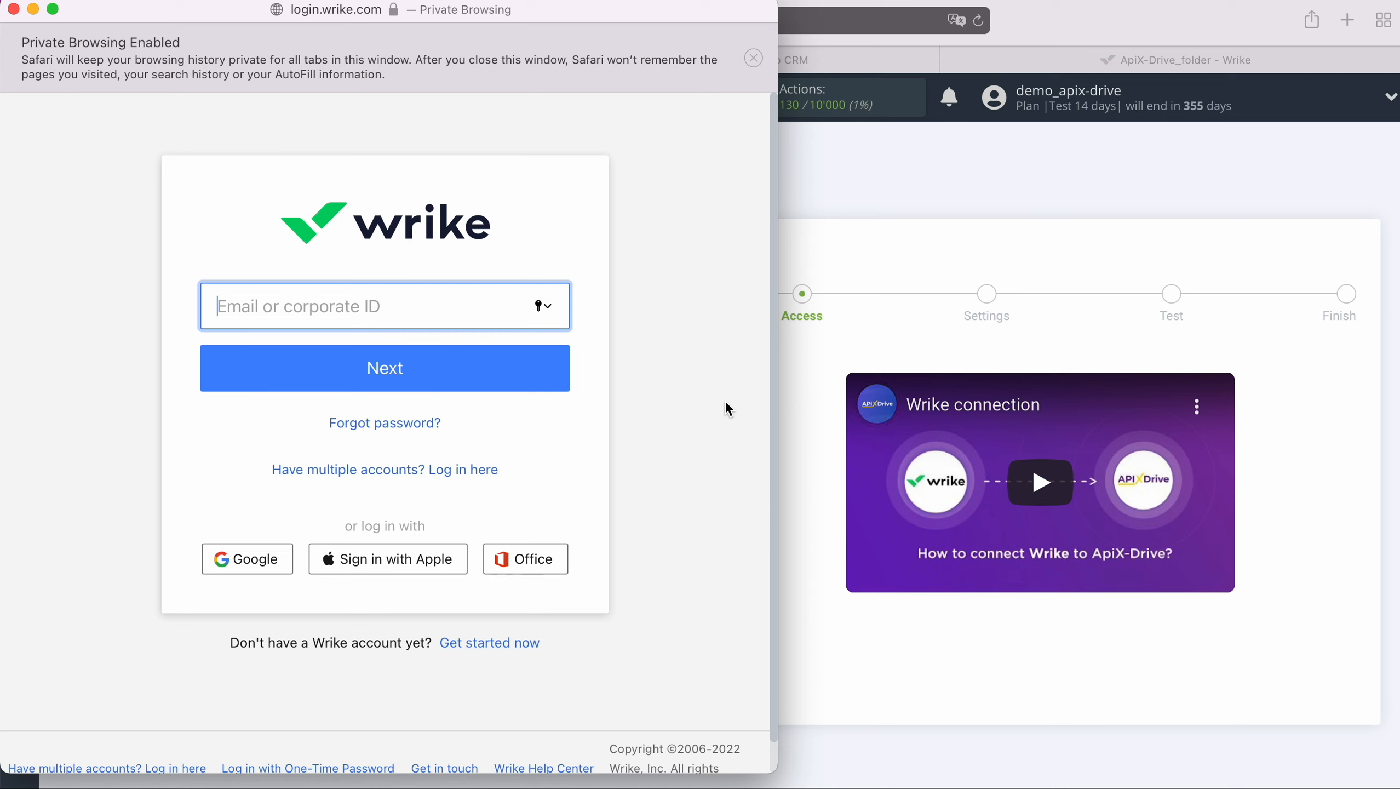
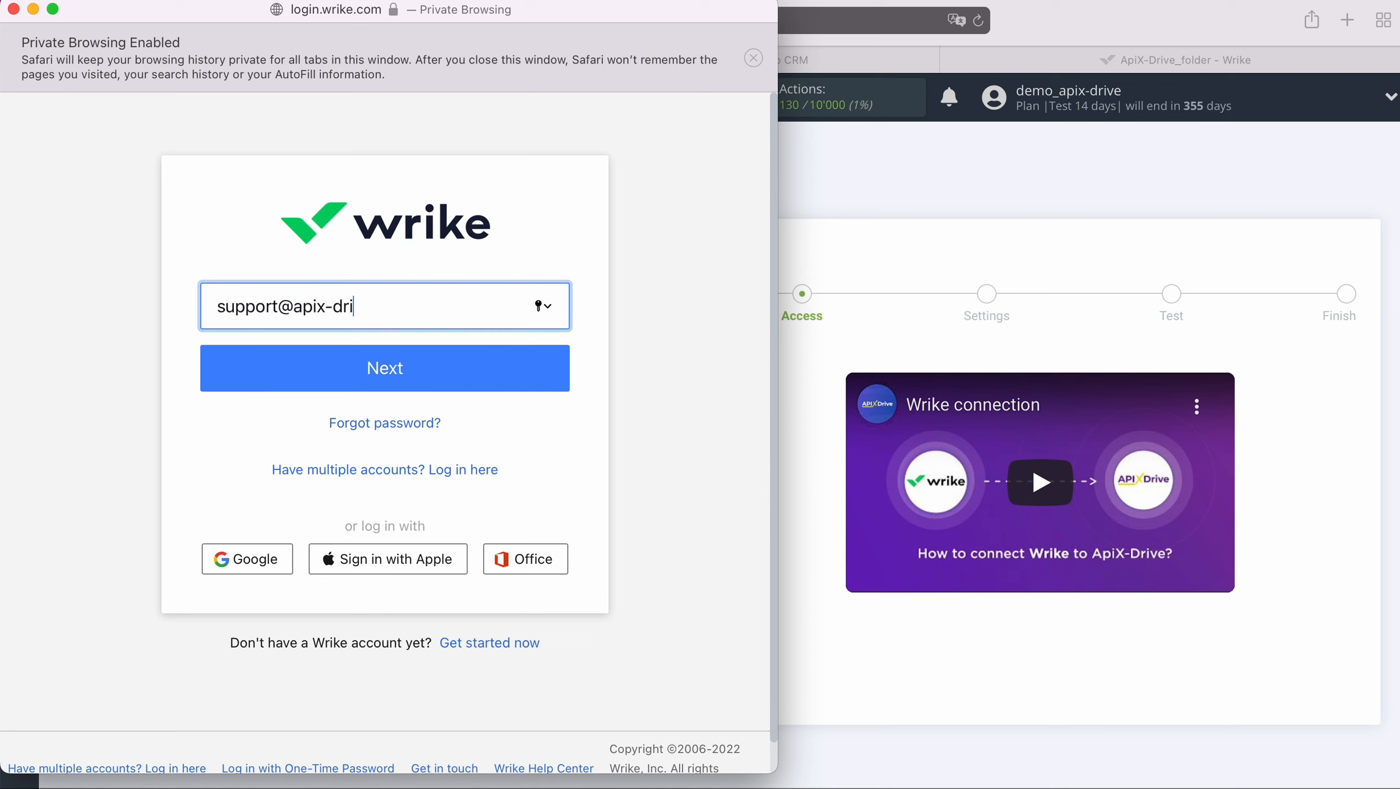
left_click(481, 365)
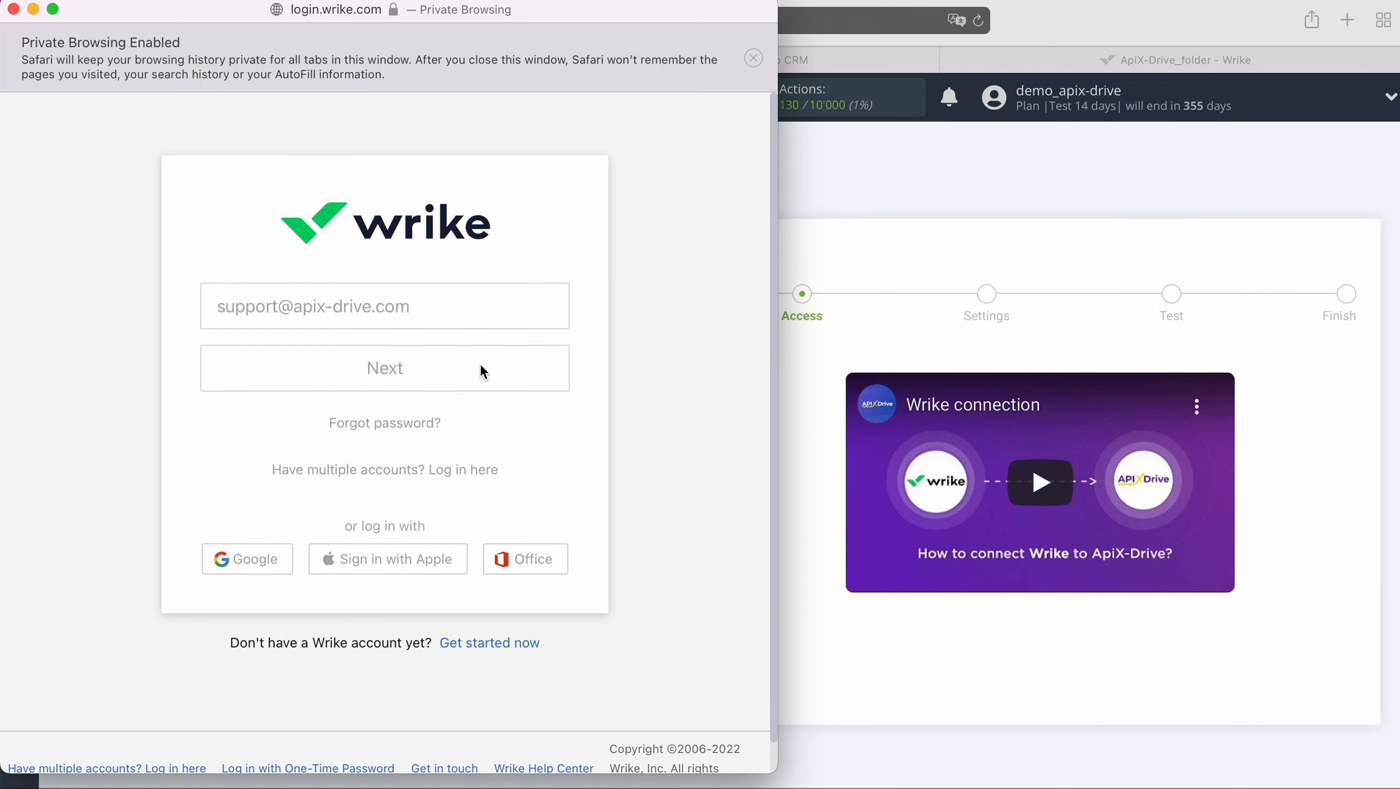
type("************")
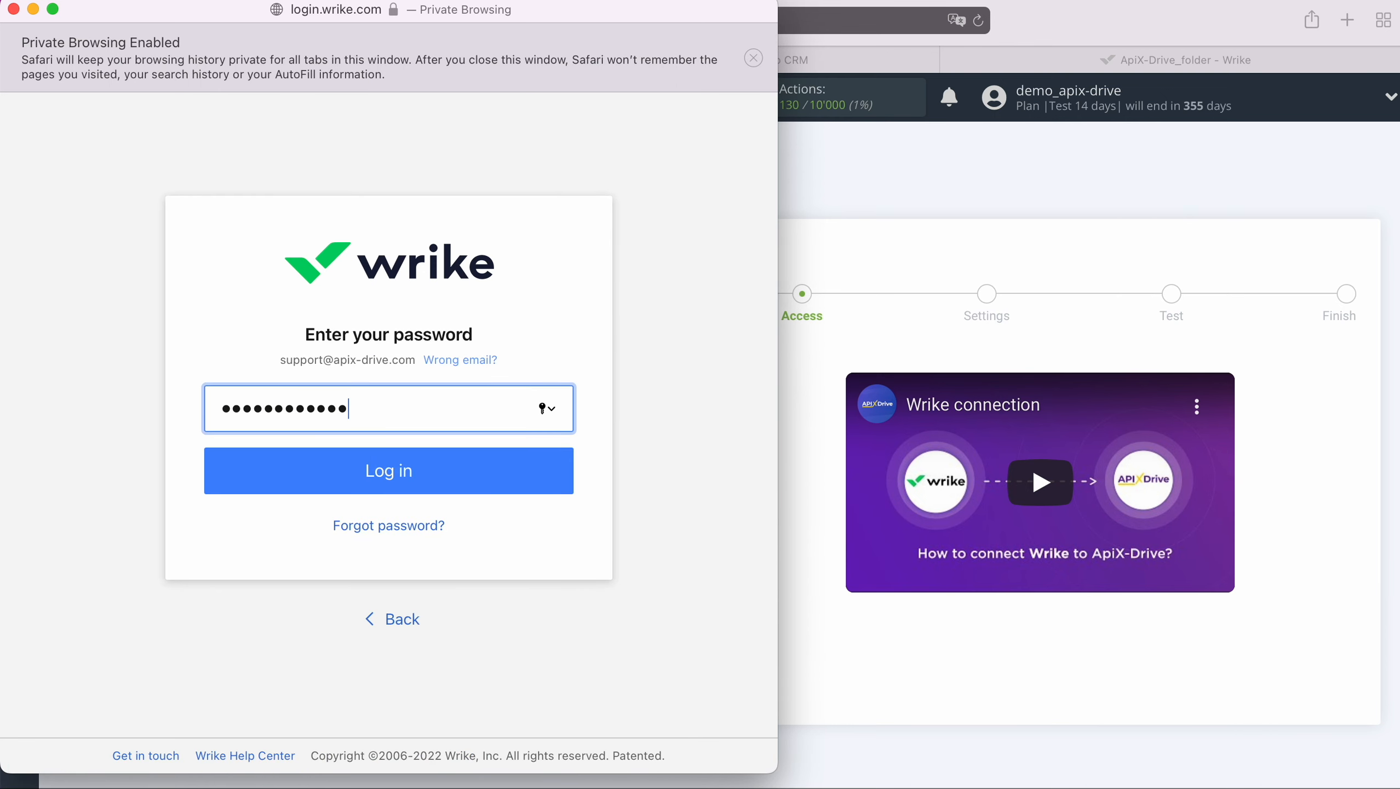
left_click(469, 474)
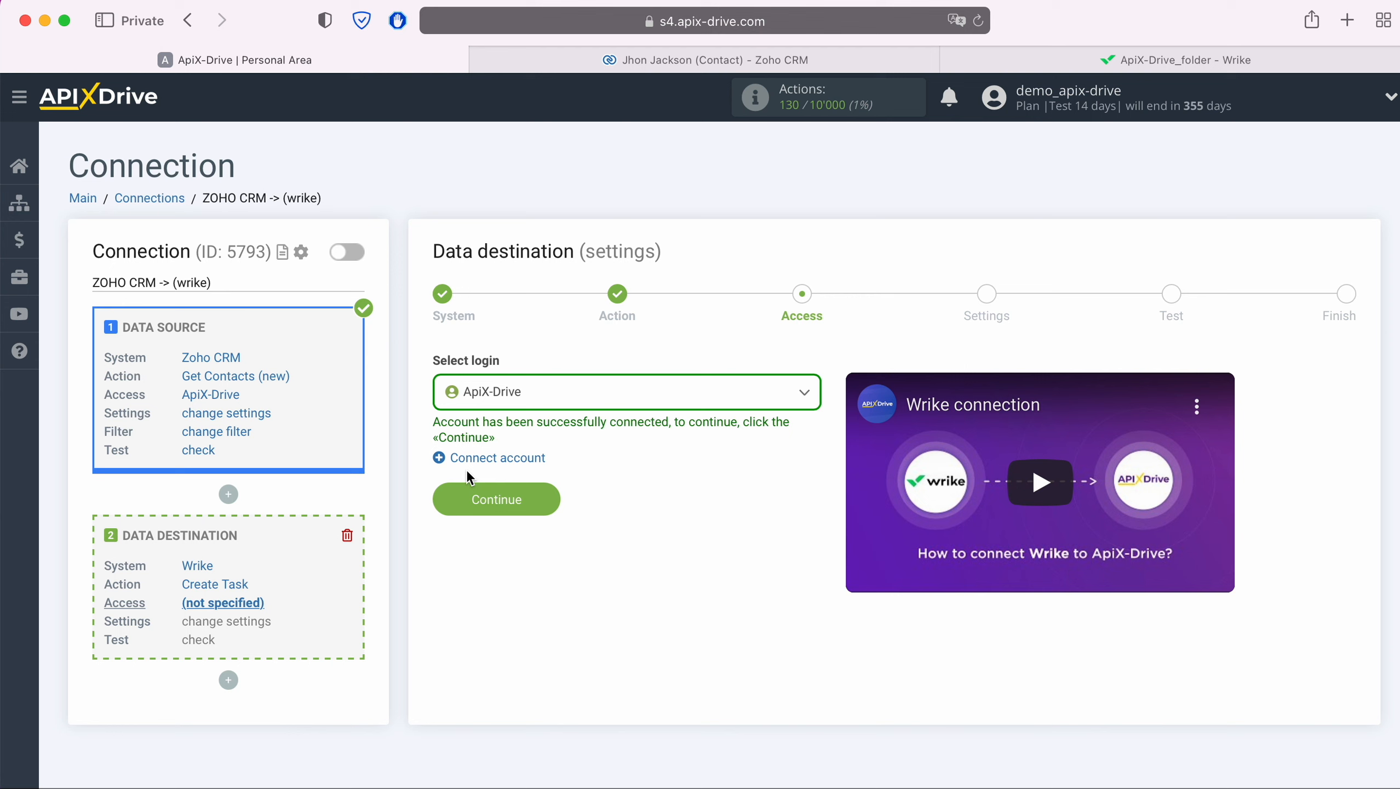
left_click(810, 394)
Use the connected Wrike login, with parent folder ApiX-Drive_folder and task type Planned.
left_click(551, 520)
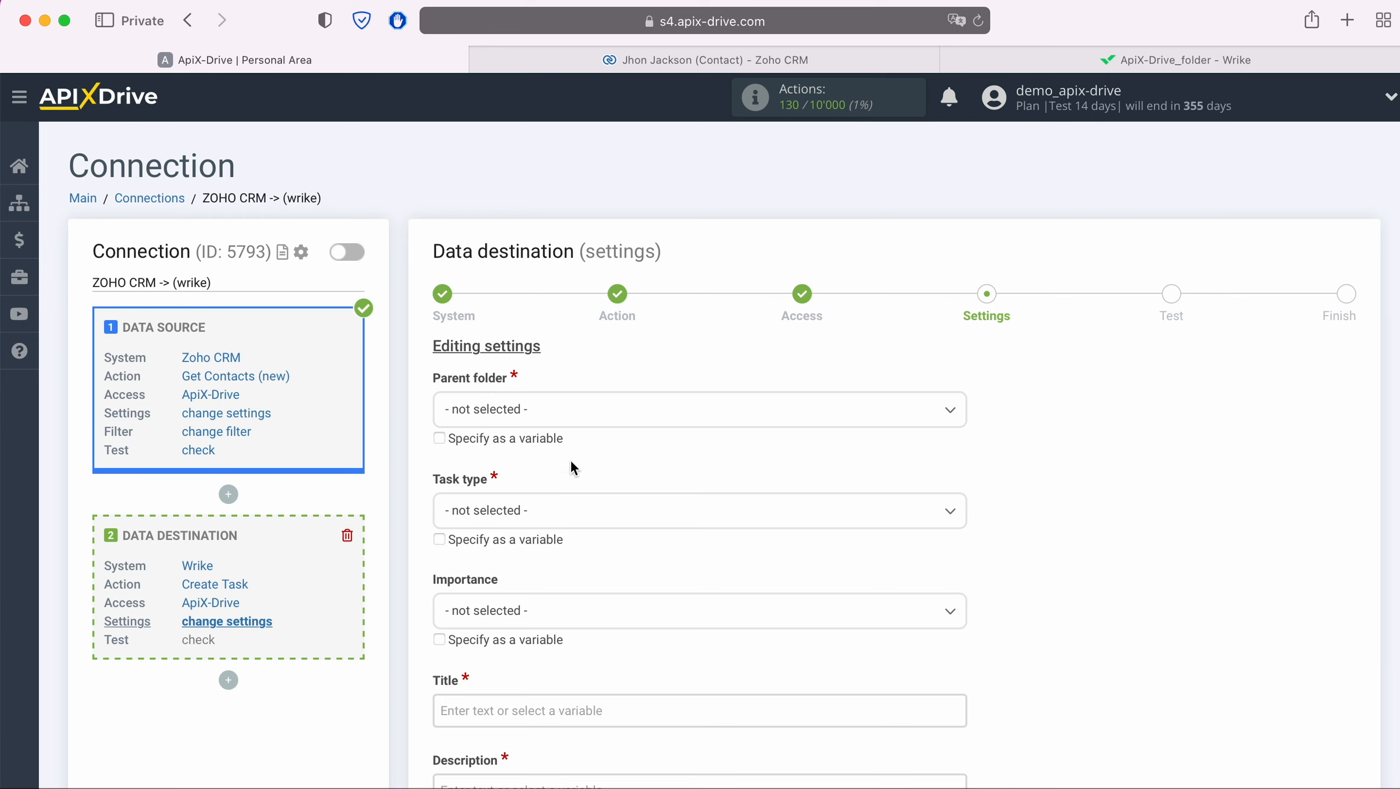
left_click(572, 413)
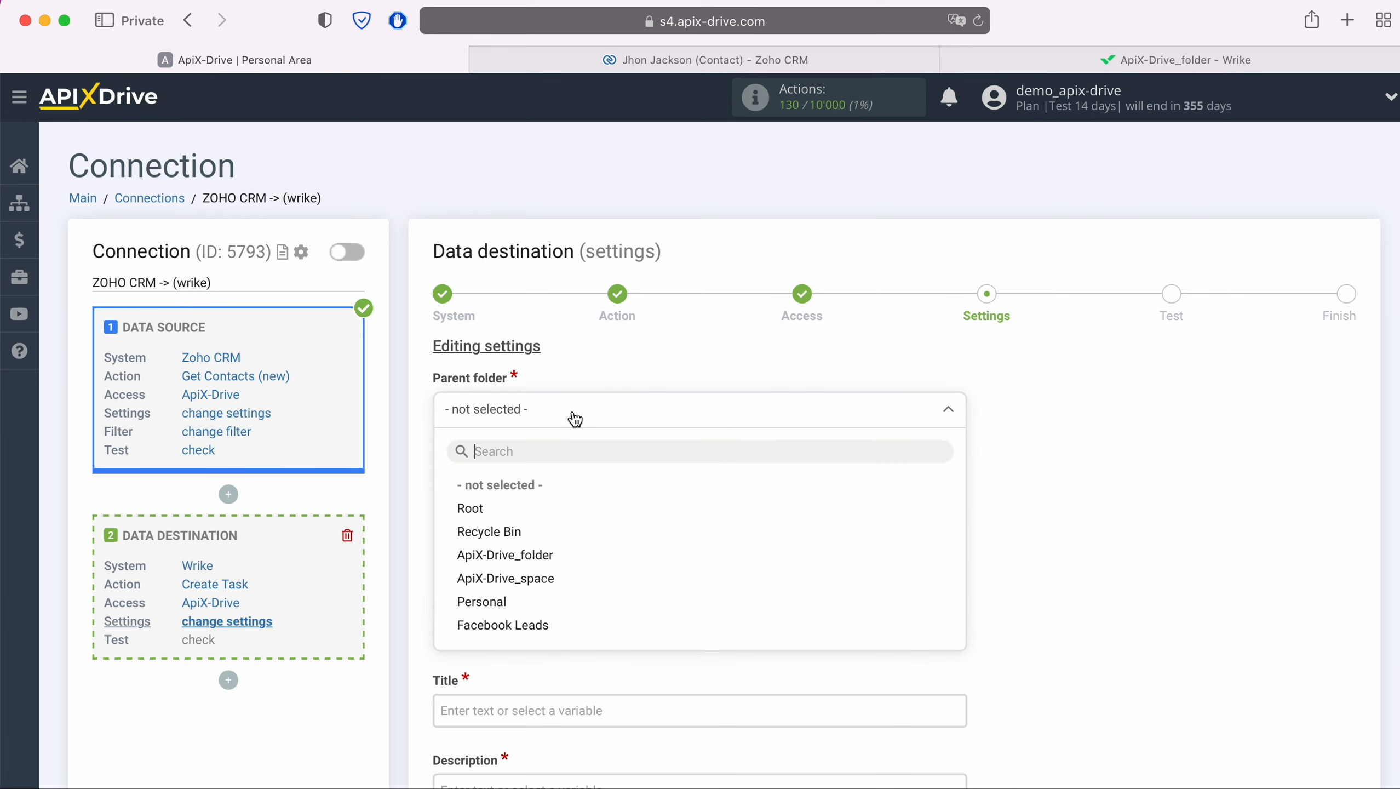
left_click(539, 567)
left_click(538, 516)
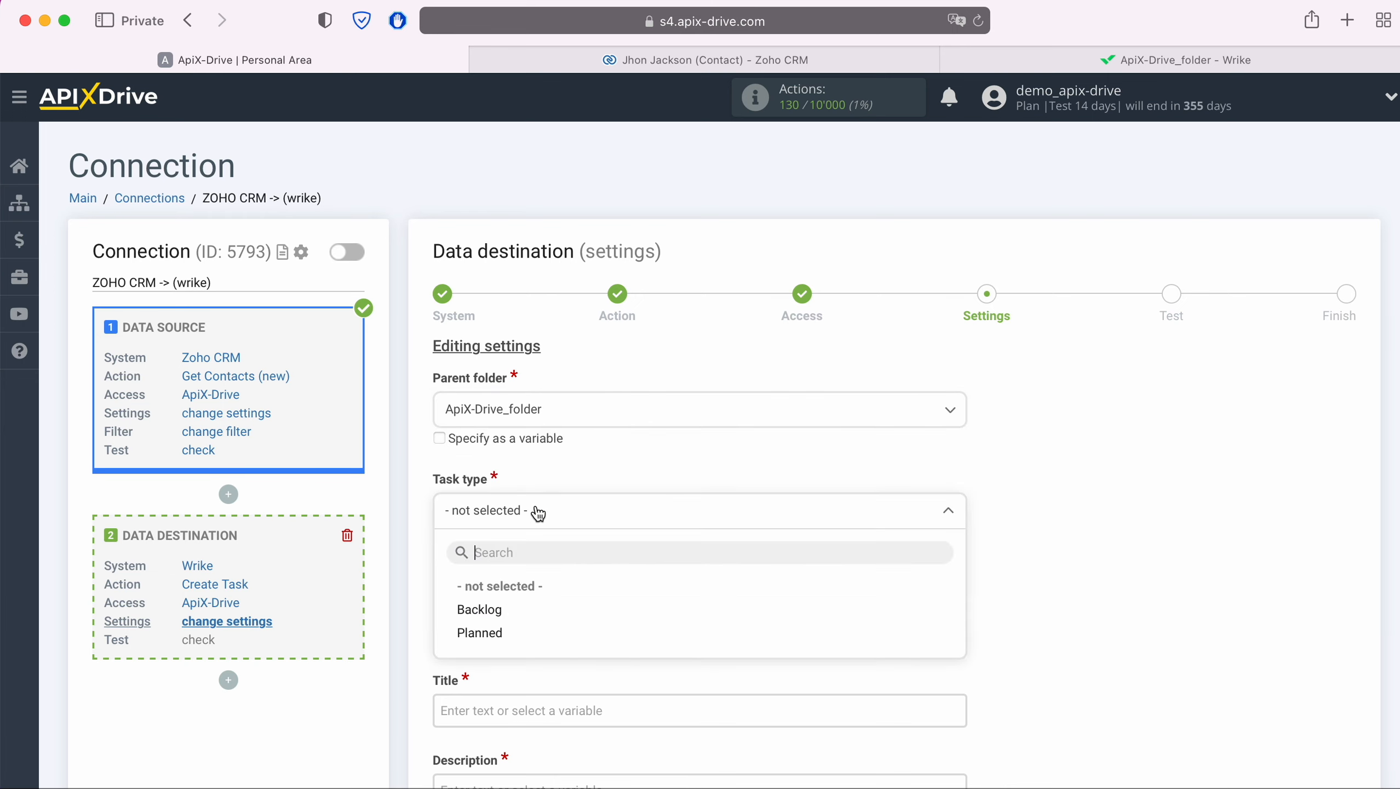
left_click(499, 630)
Bring up the Zoho CRM variable list for the task Title field.
scroll(501, 627, "down", 5)
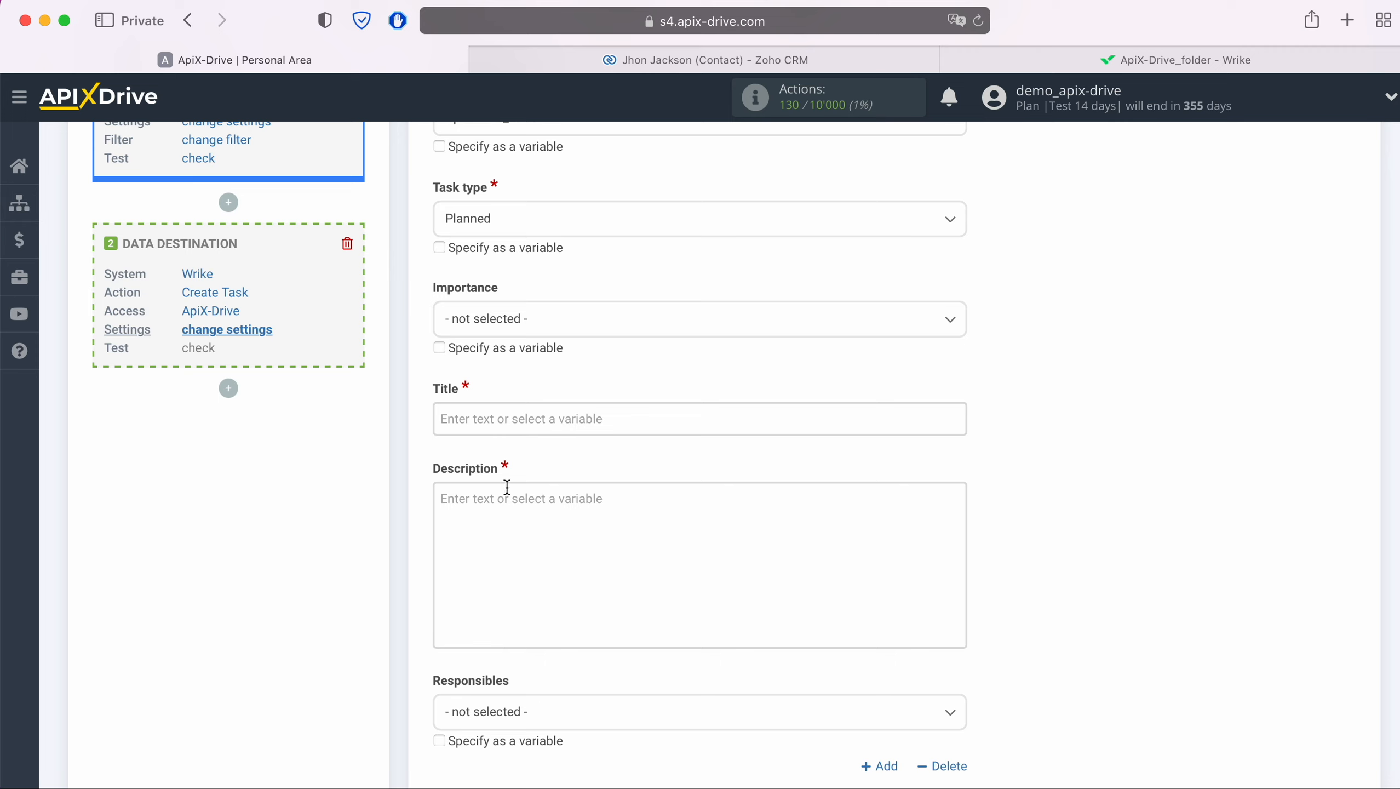
left_click(512, 418)
scroll(623, 442, "down", 10)
Make the task Title 'New Contact from ZohoCRM' followed by the contact's Full Name variable.
left_click(634, 524)
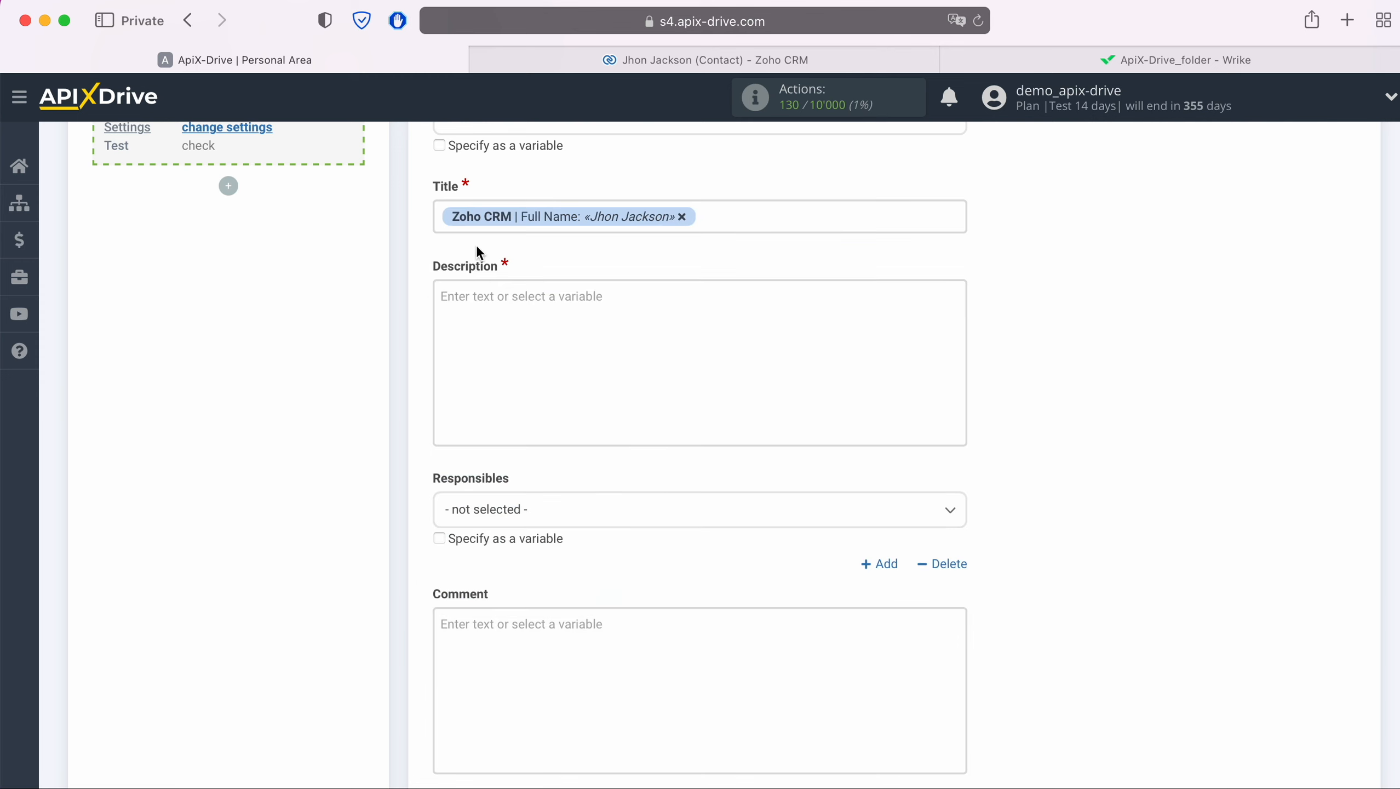
left_click(444, 215)
type("New Contact")
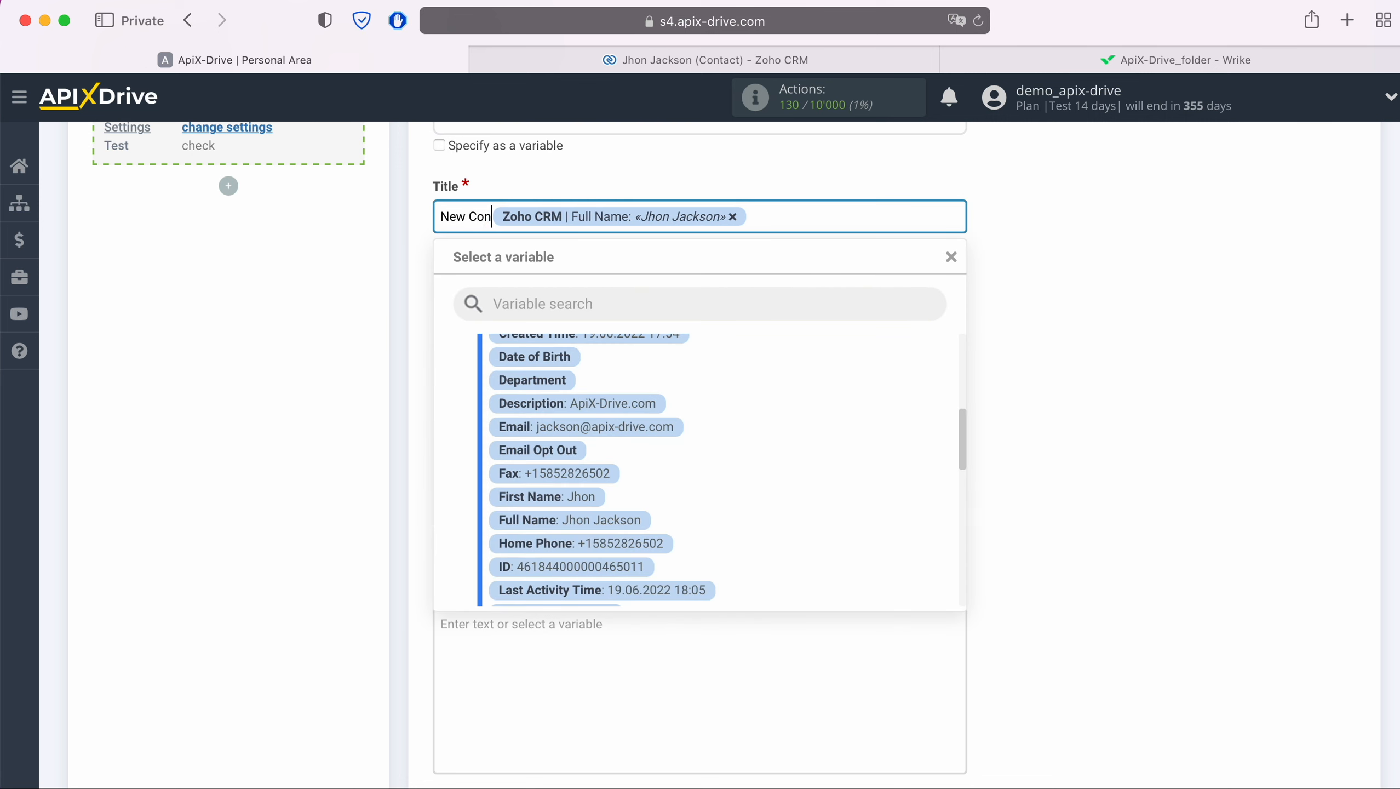
type(" from ZohoCRM")
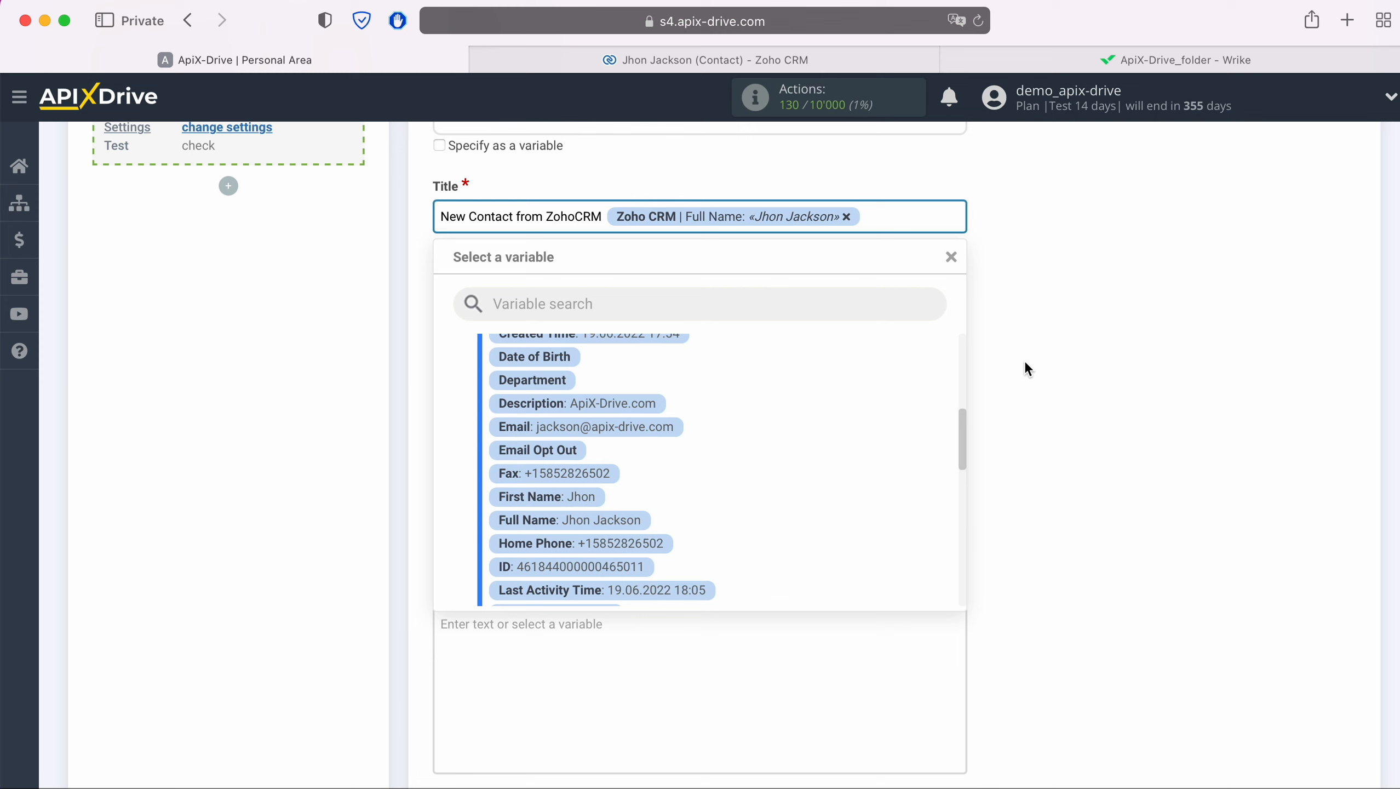
left_click(1049, 381)
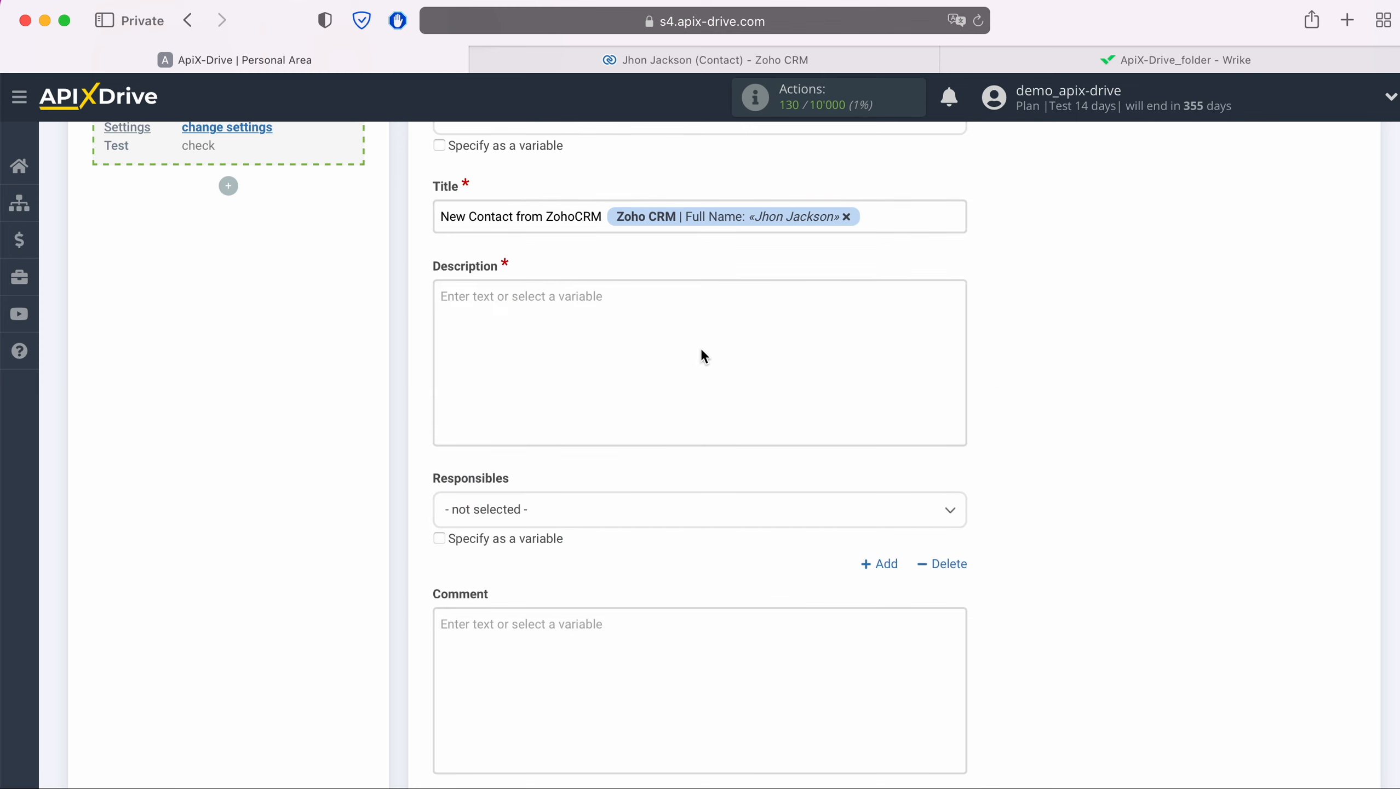
left_click(666, 326)
Start the description with Date mapped to Created Time and Name mapped to Full Name.
type("Date")
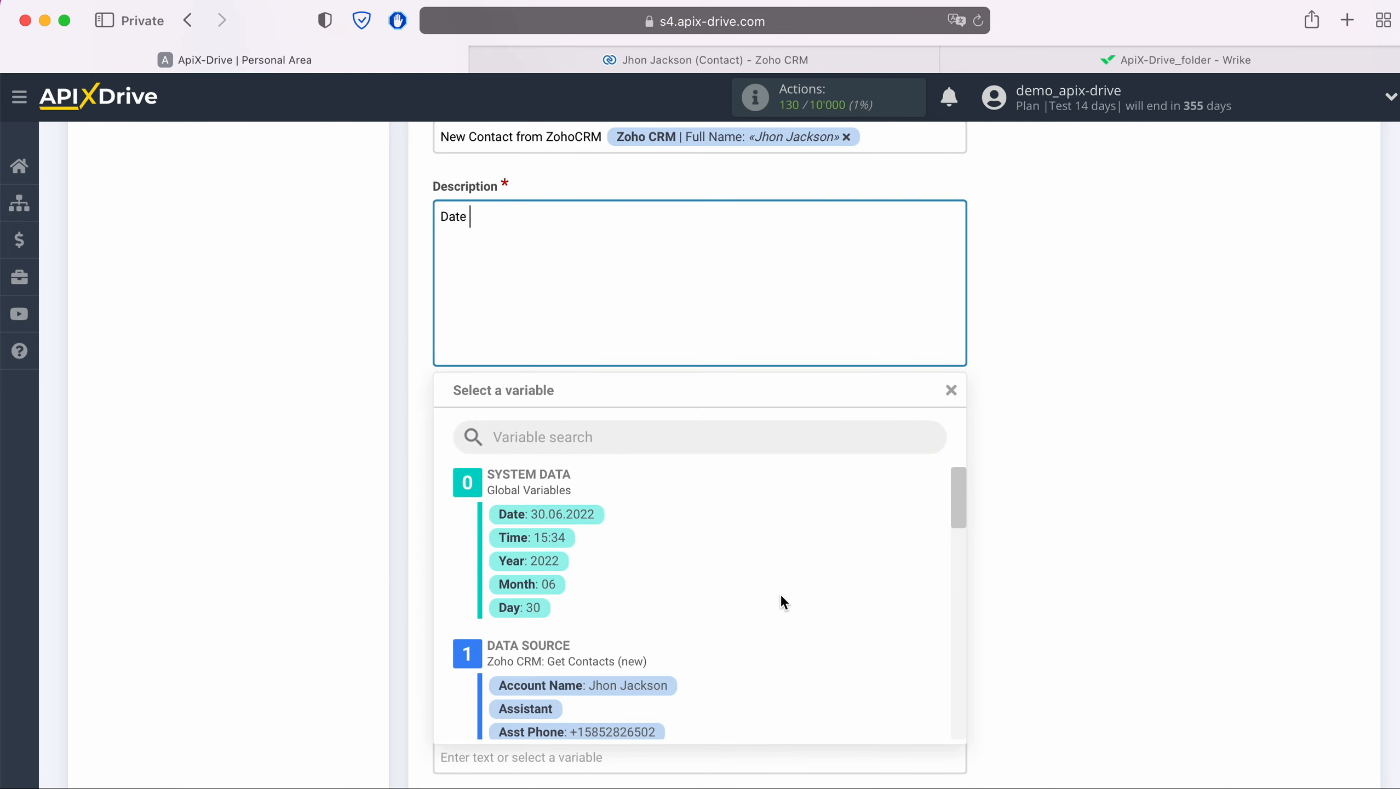
scroll(780, 593, "down", 4)
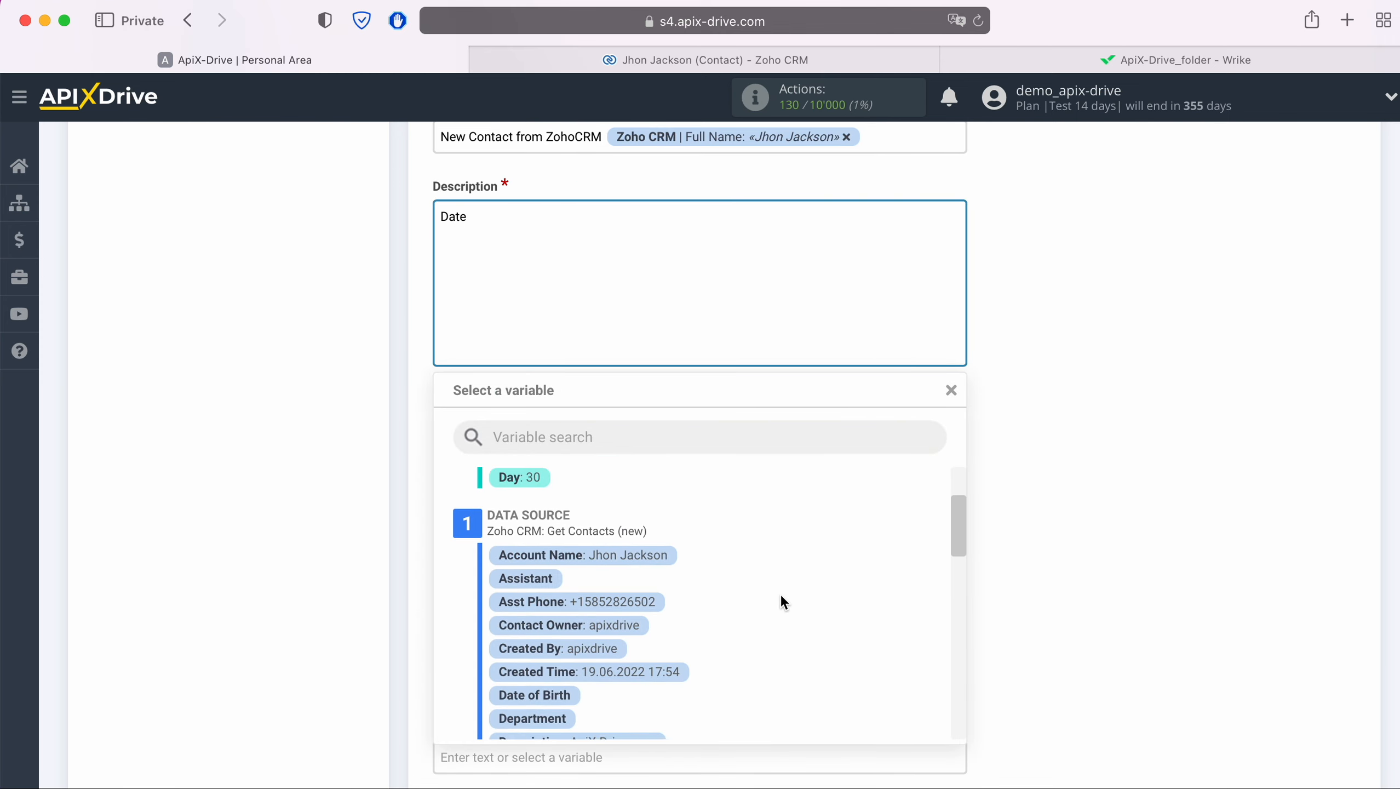
left_click(664, 669)
type("Name")
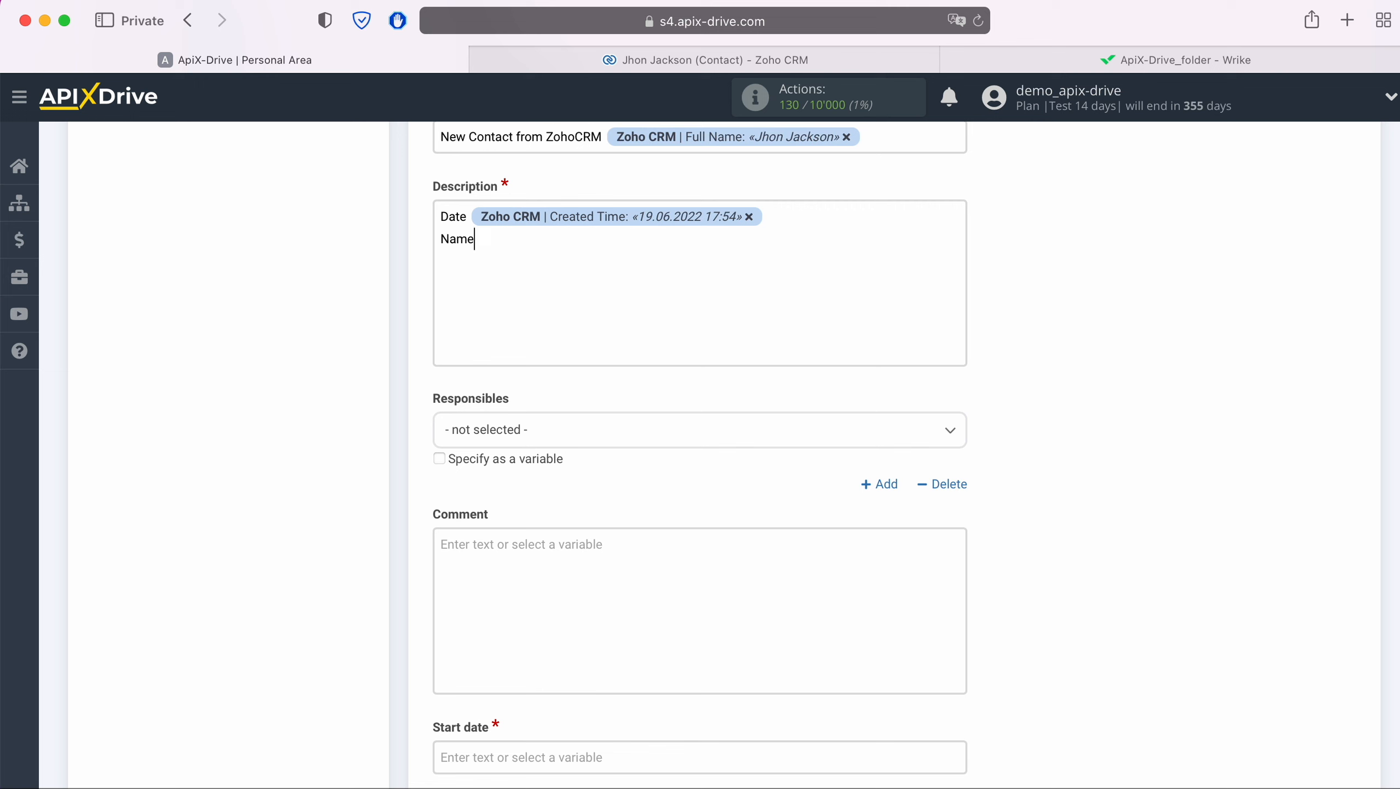
left_click(637, 278)
scroll(754, 553, "down", 10)
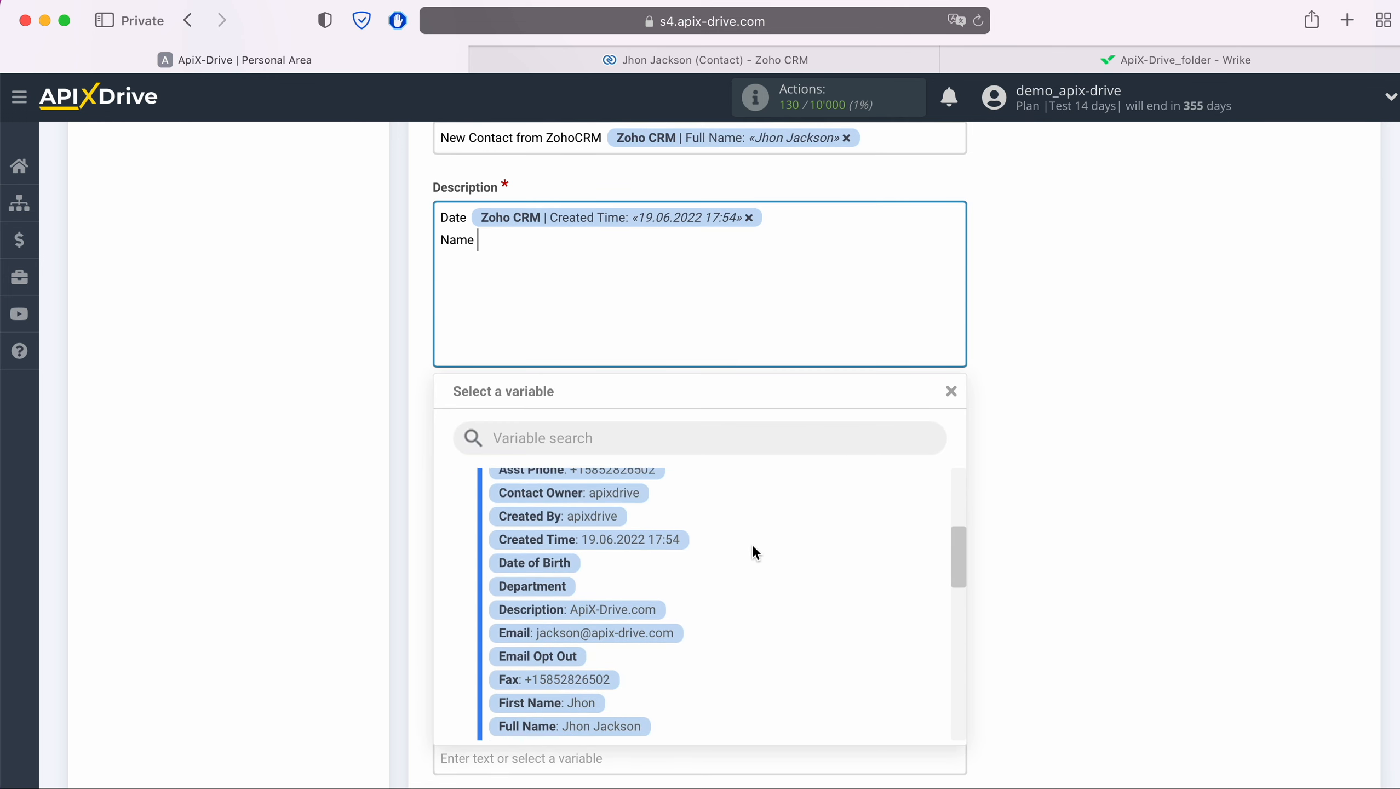
left_click(635, 610)
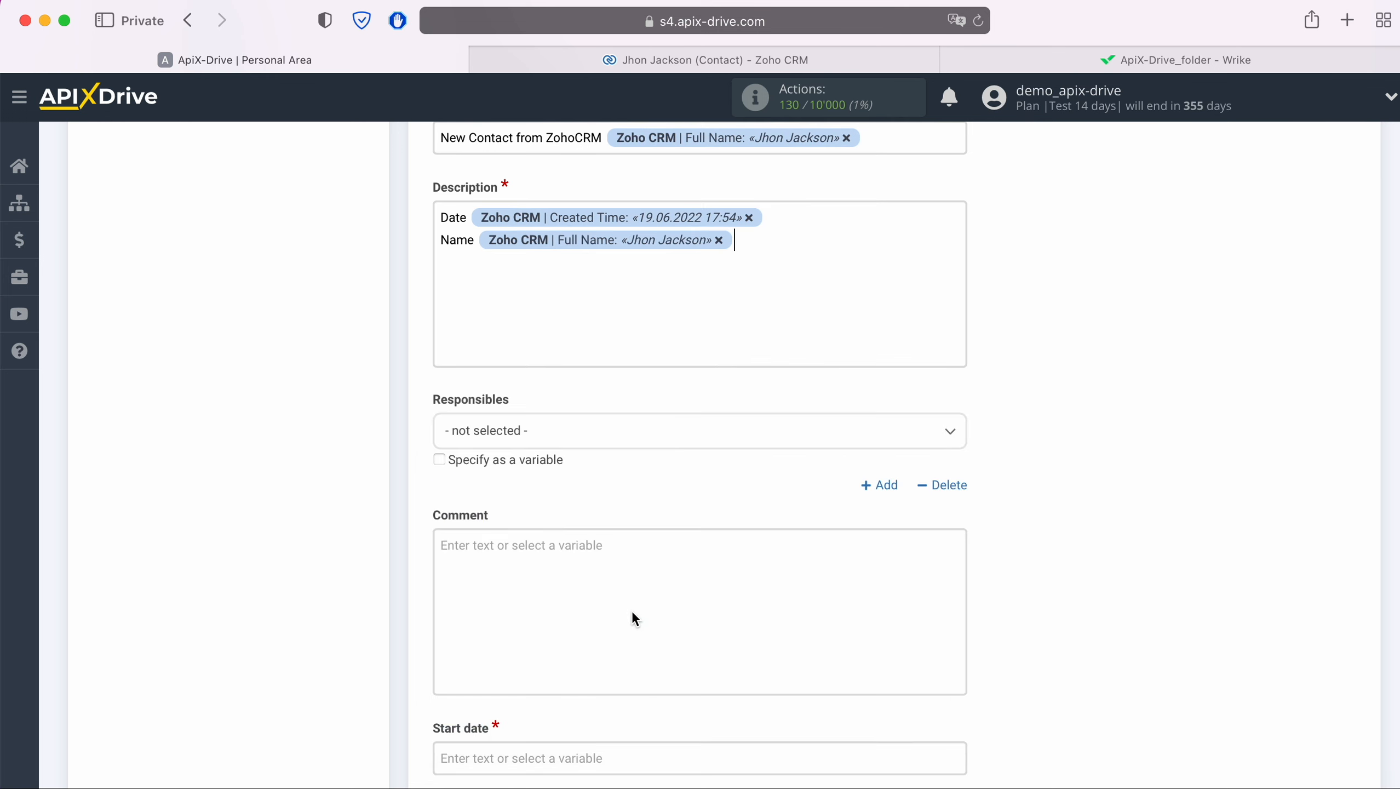
Add Phone and Email description lines mapped to the contact's Mobile and Email variables.
key("Return")
type("Phone")
left_click(635, 264)
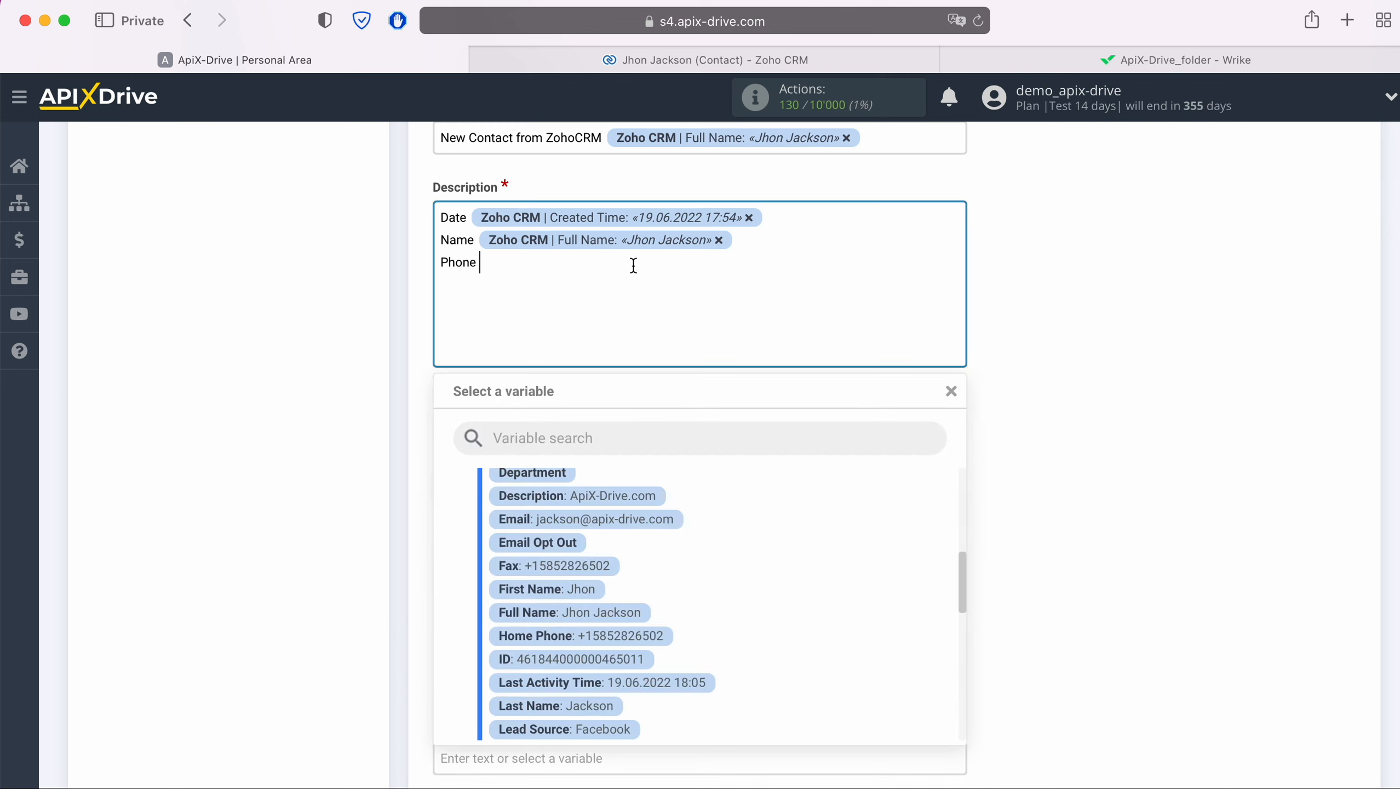
scroll(866, 647, "down", 2)
scroll(866, 647, "down", 4)
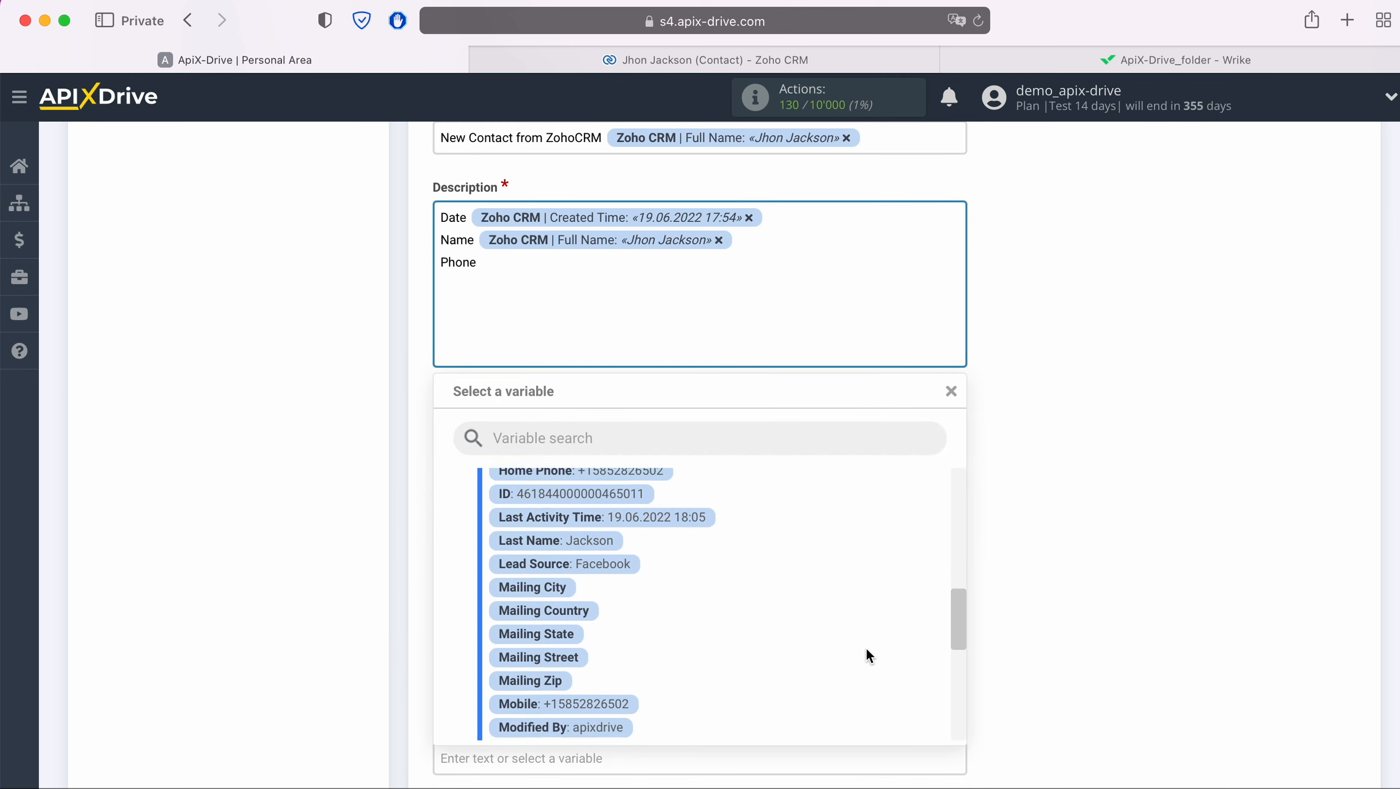
left_click(628, 593)
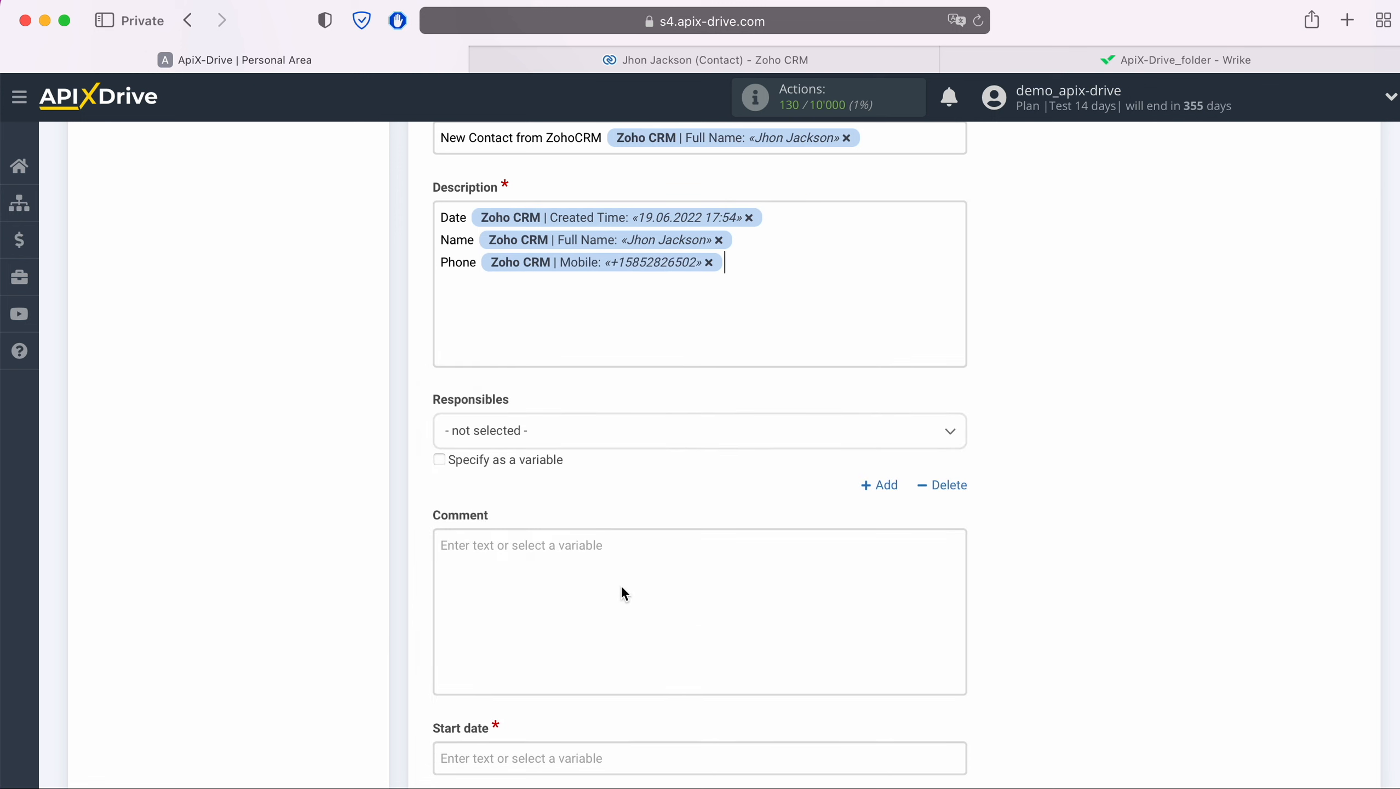
type("Email")
left_click(585, 288)
scroll(729, 567, "up", 2)
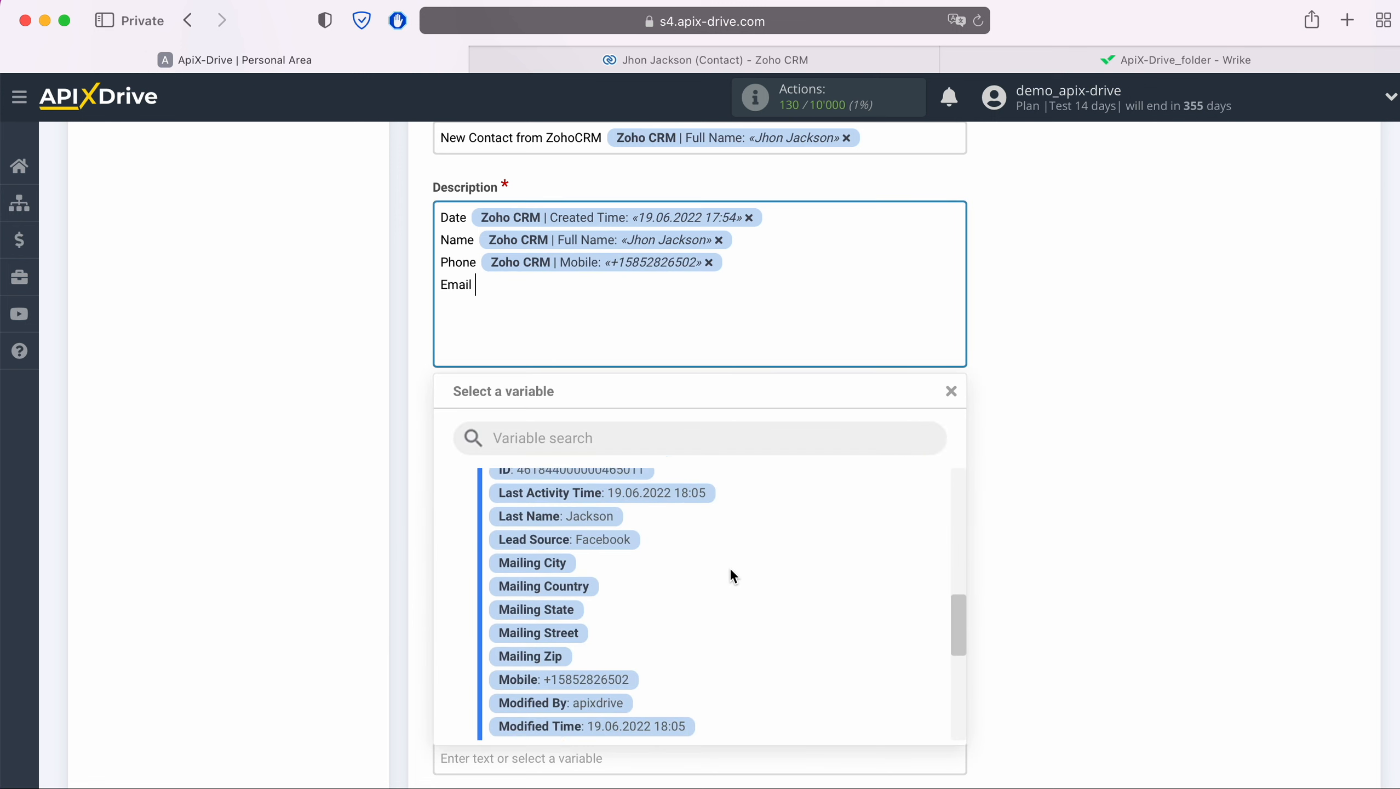
scroll(731, 572, "up", 5)
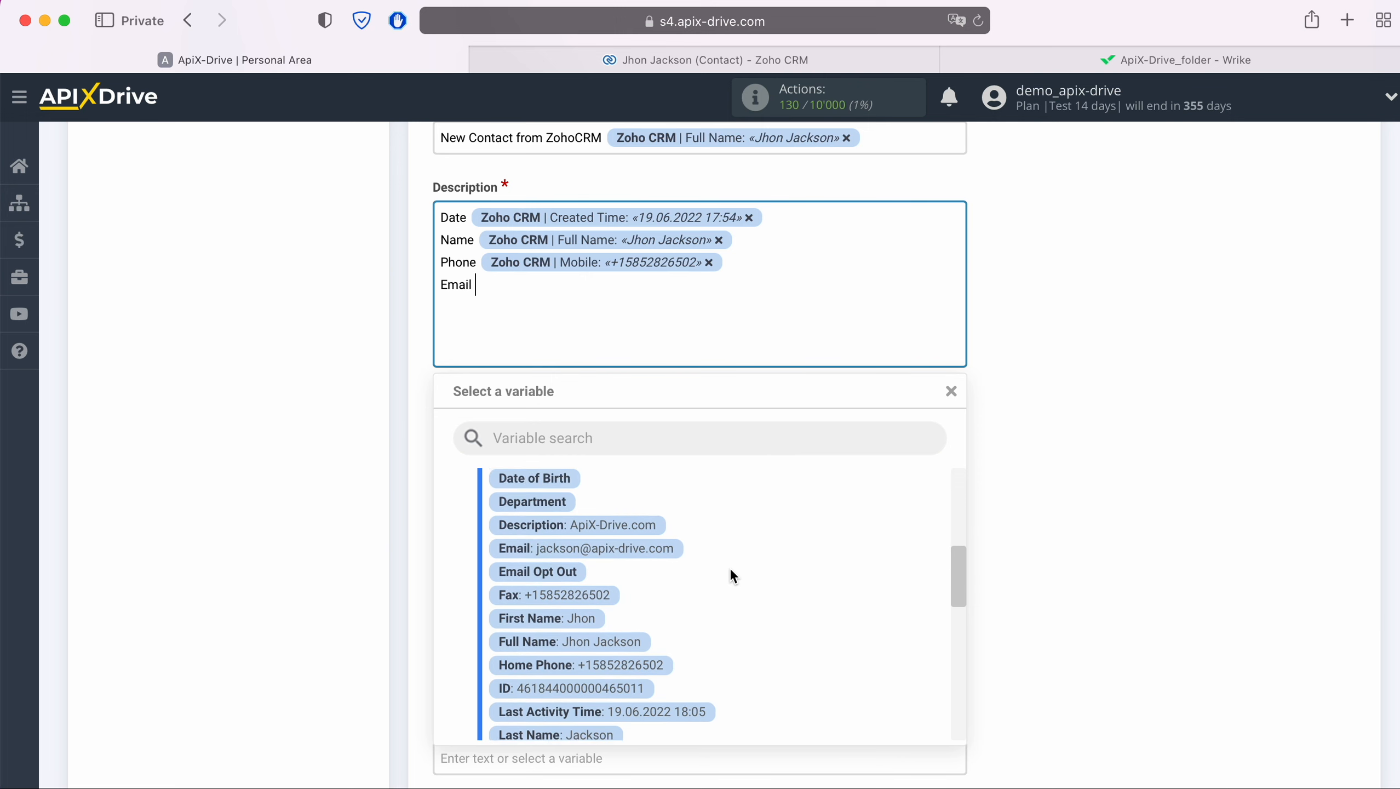
left_click(670, 562)
scroll(670, 561, "up", 3)
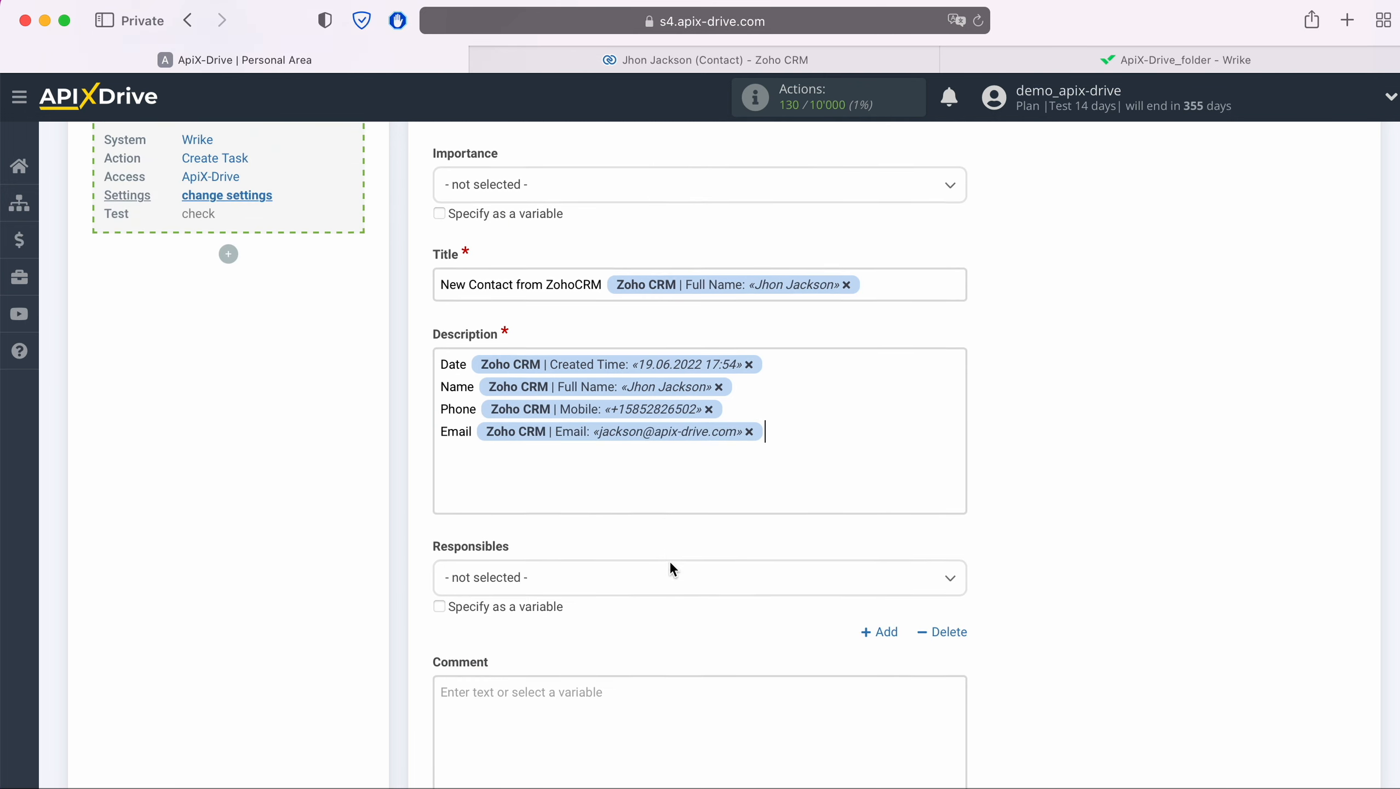
Set task Importance to High and assign Responsibles to ApiX Drive.
left_click(600, 198)
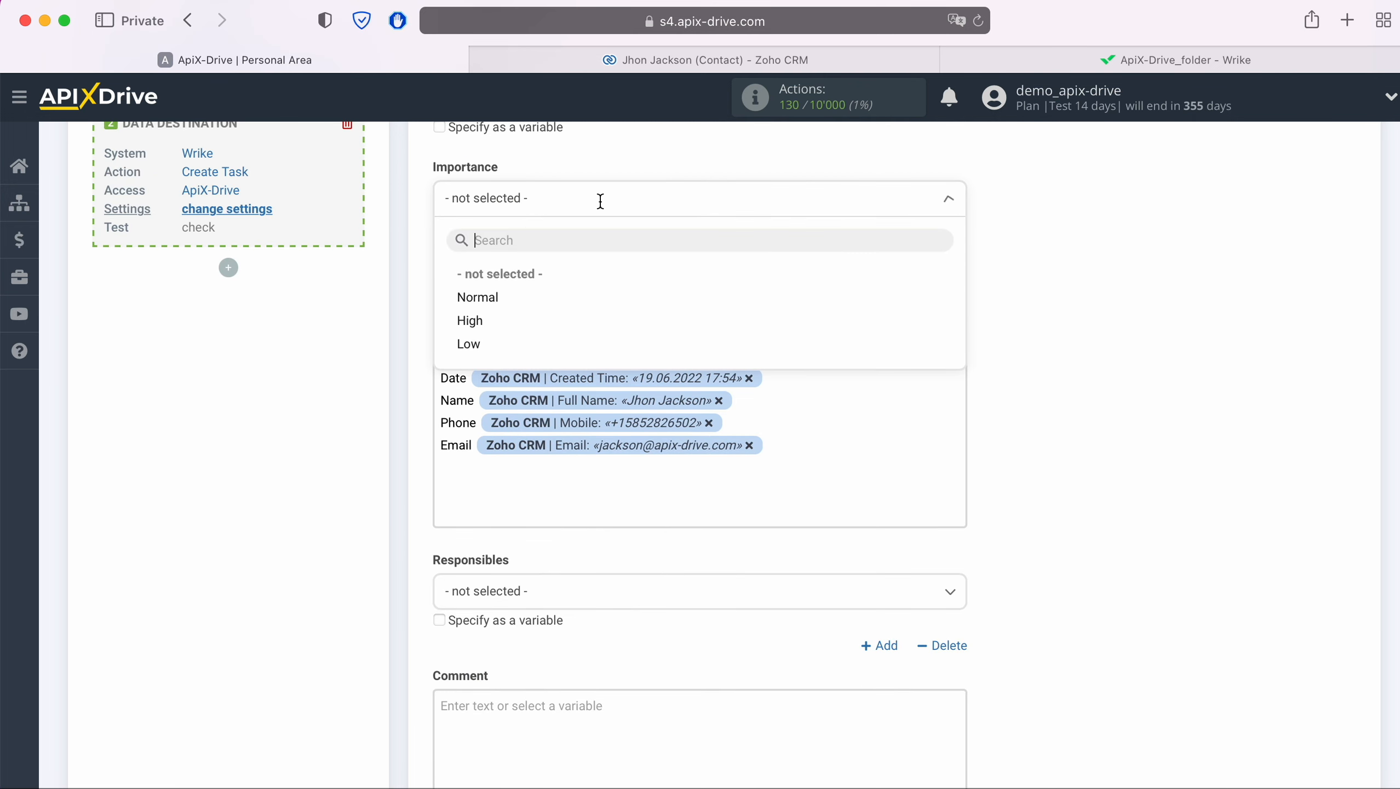
left_click(470, 321)
scroll(967, 436, "down", 5)
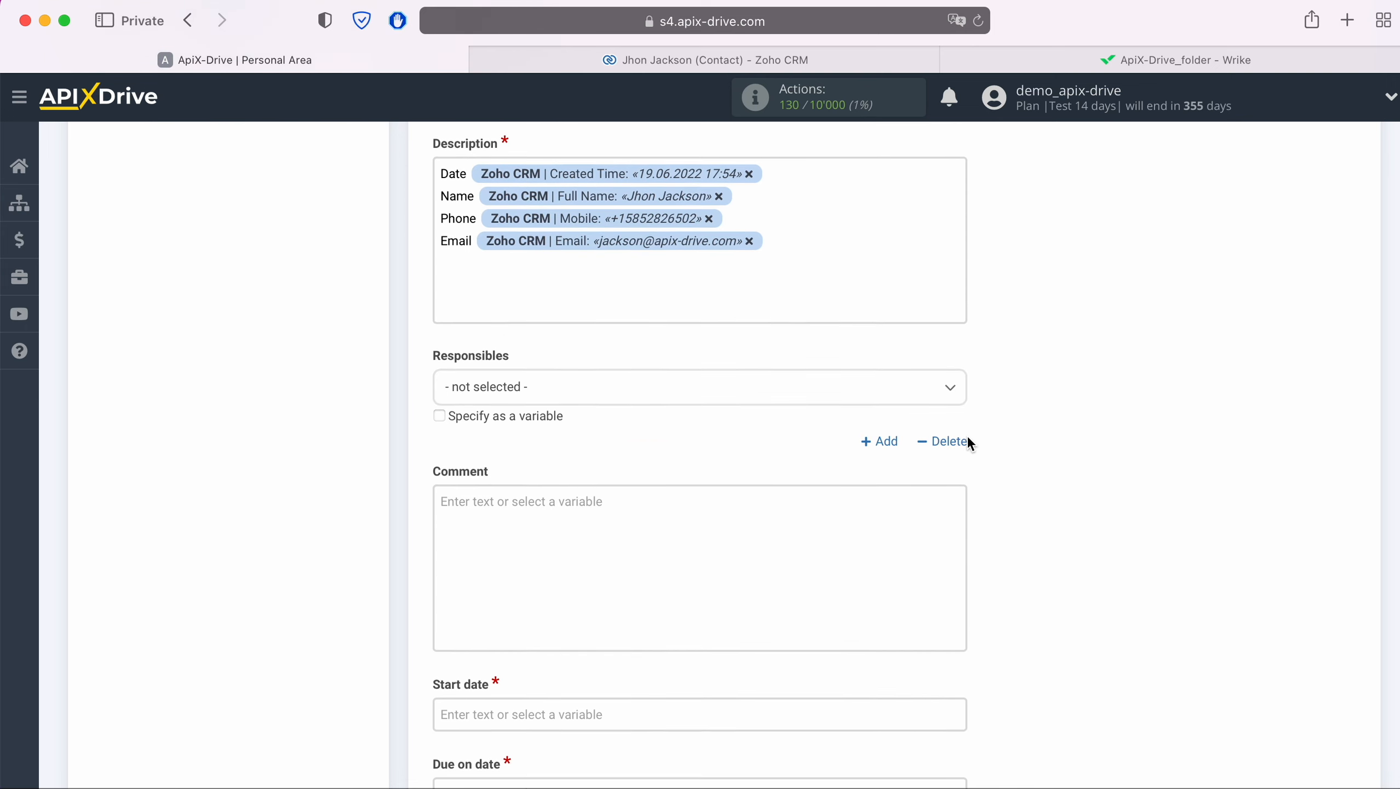
left_click(744, 394)
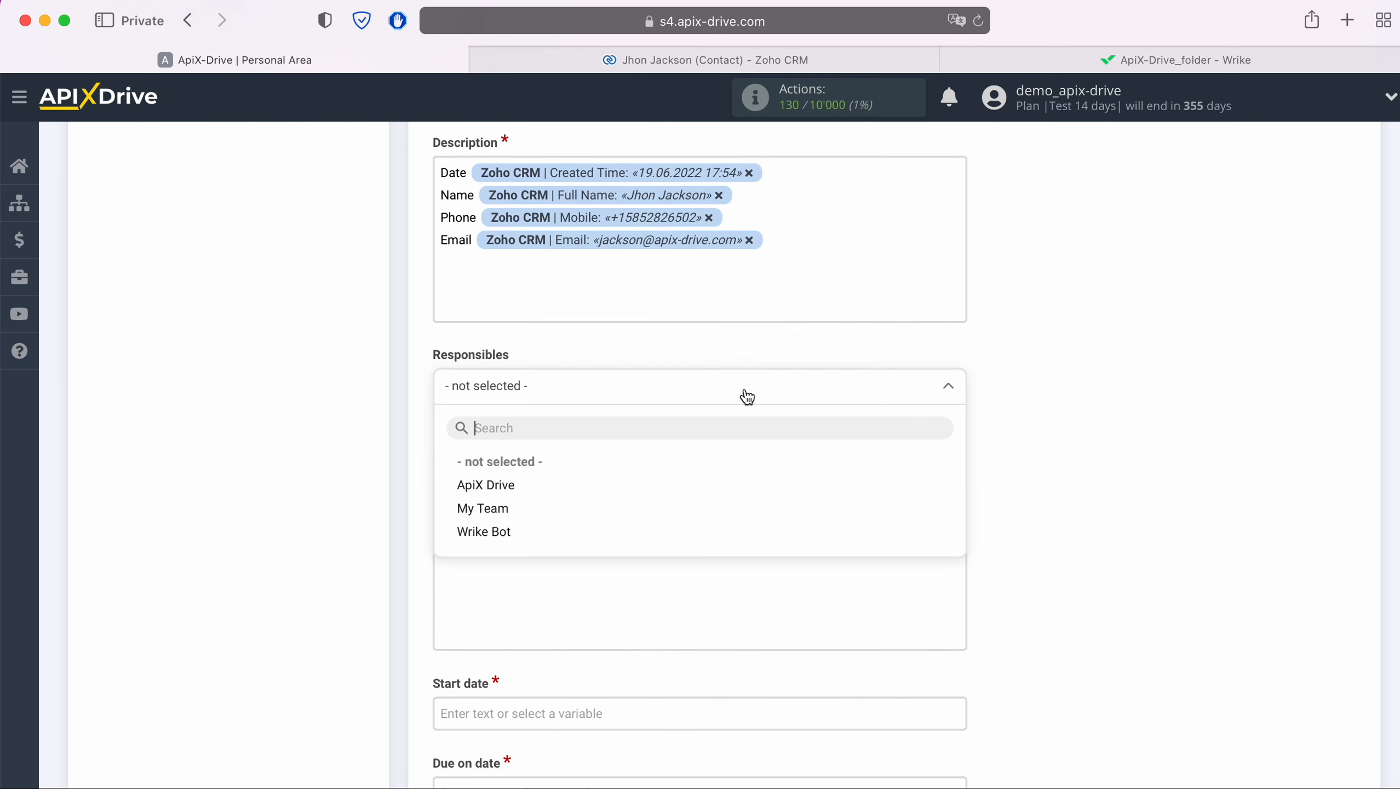
left_click(494, 489)
scroll(671, 470, "down", 4)
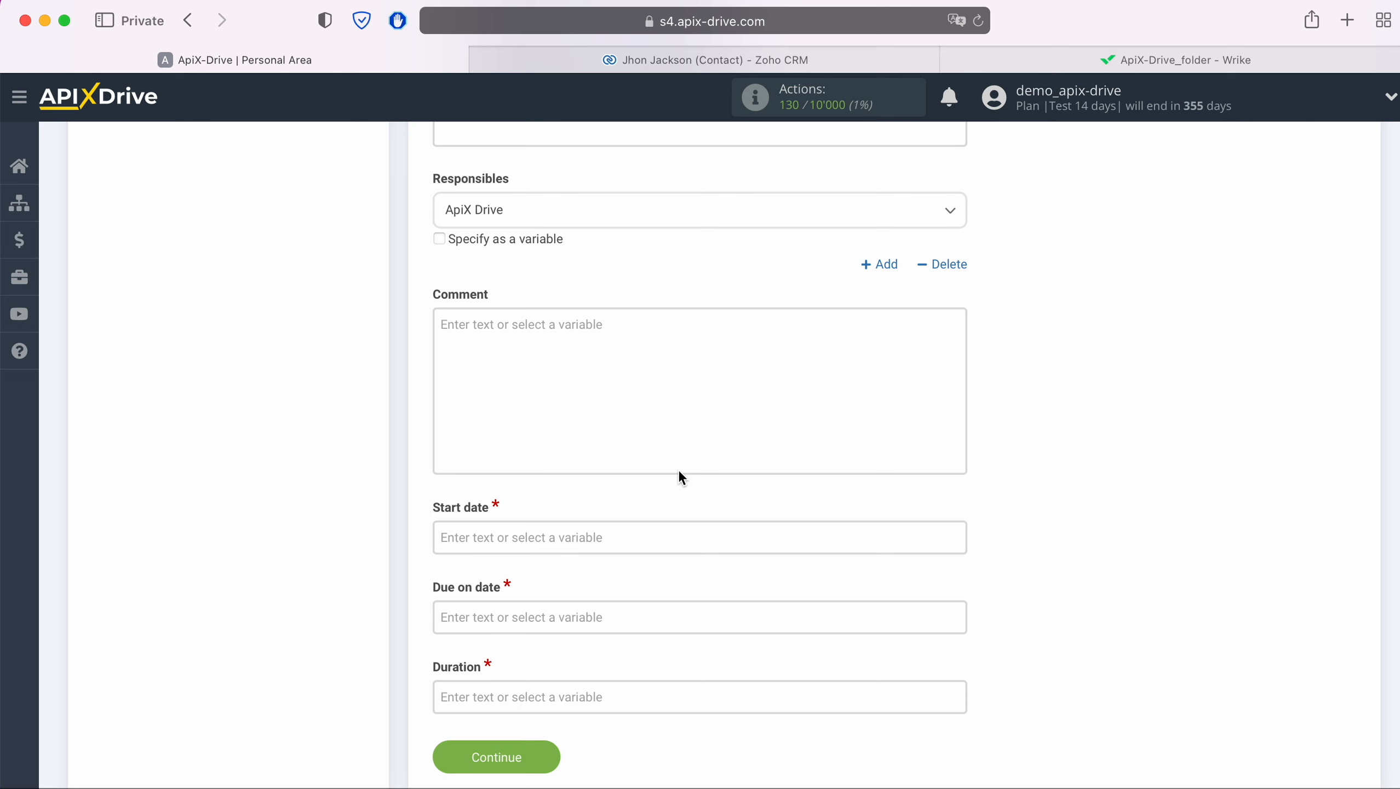
Fill Start and Due dates with the current Date variable, Duration 300, and save for testing.
left_click(565, 524)
scroll(557, 527, "down", 6)
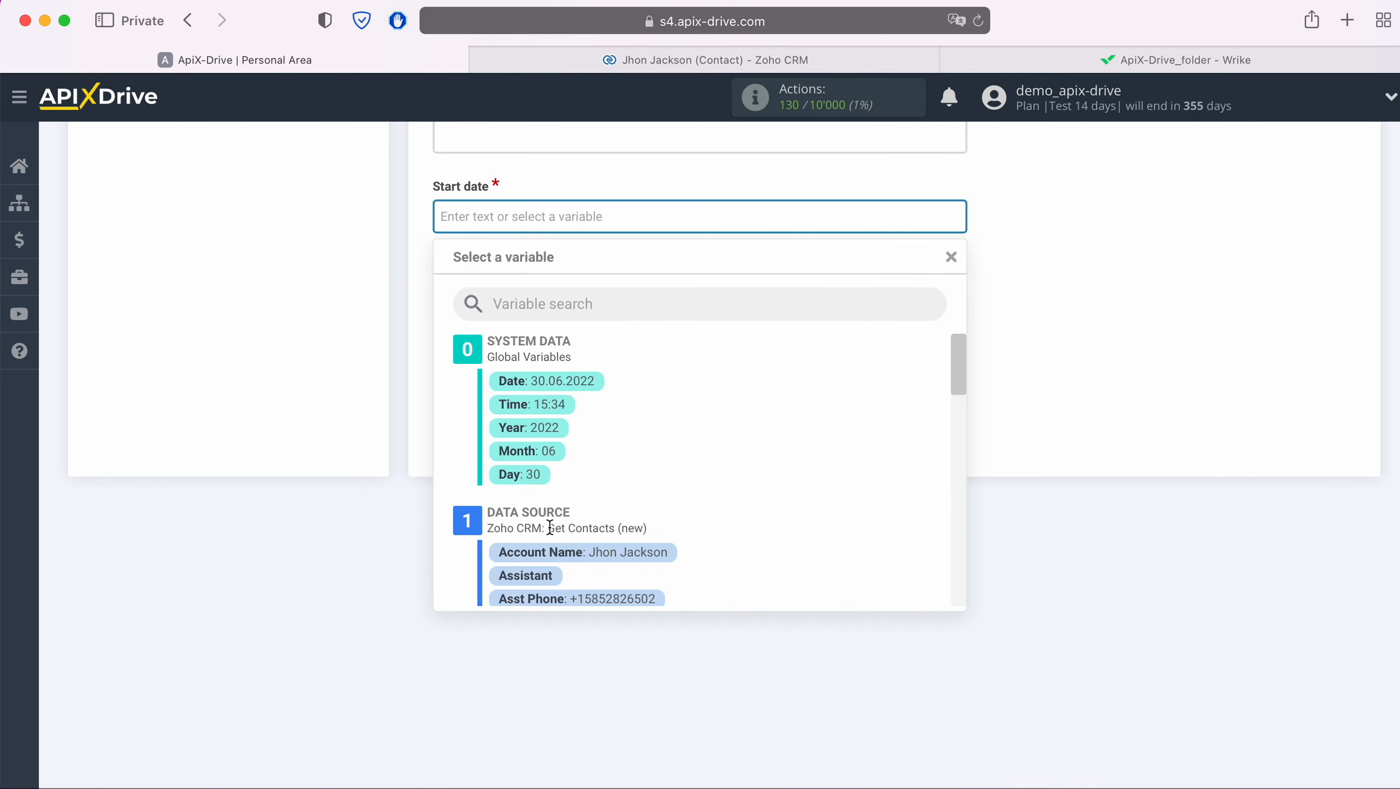
left_click(570, 389)
left_click(554, 291)
scroll(555, 293, "down", 2)
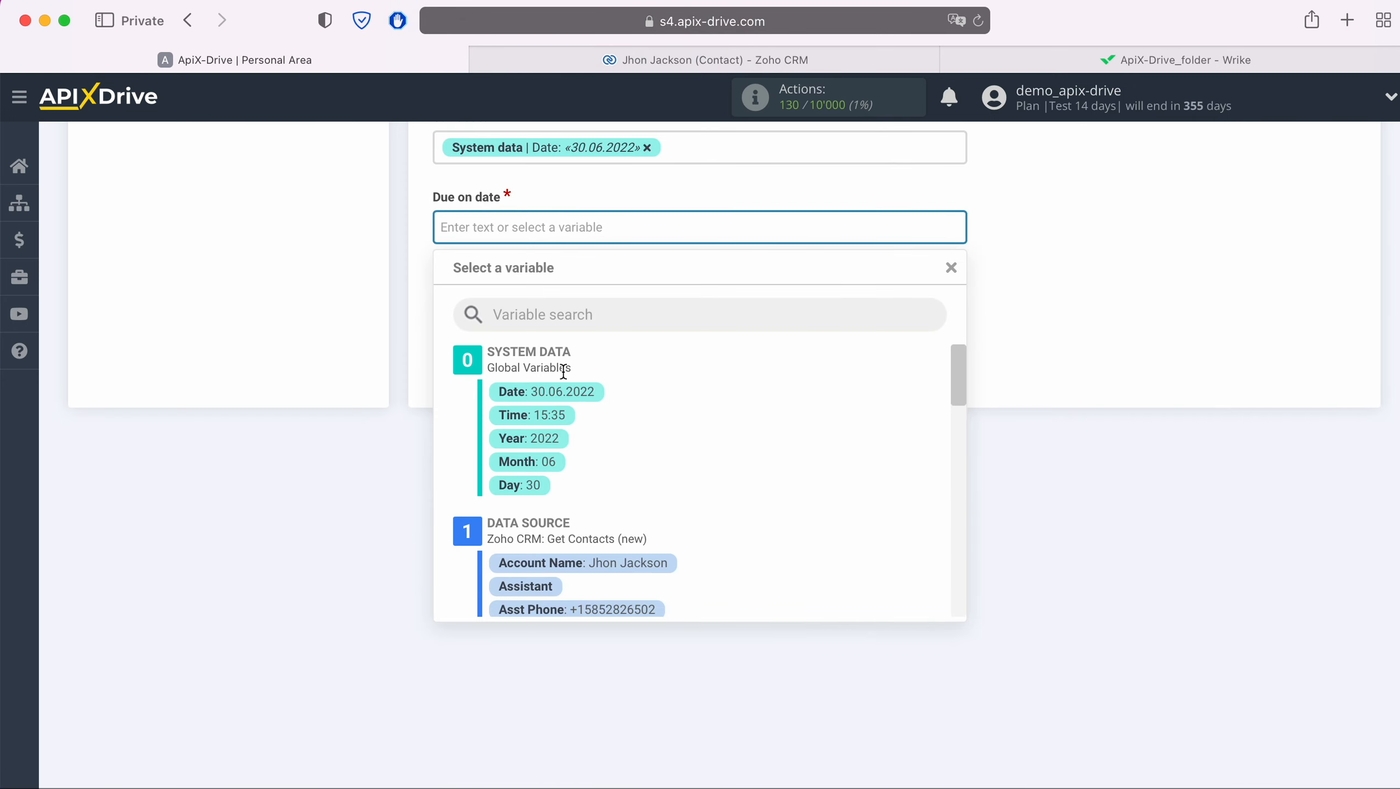
left_click(575, 387)
left_click(548, 305)
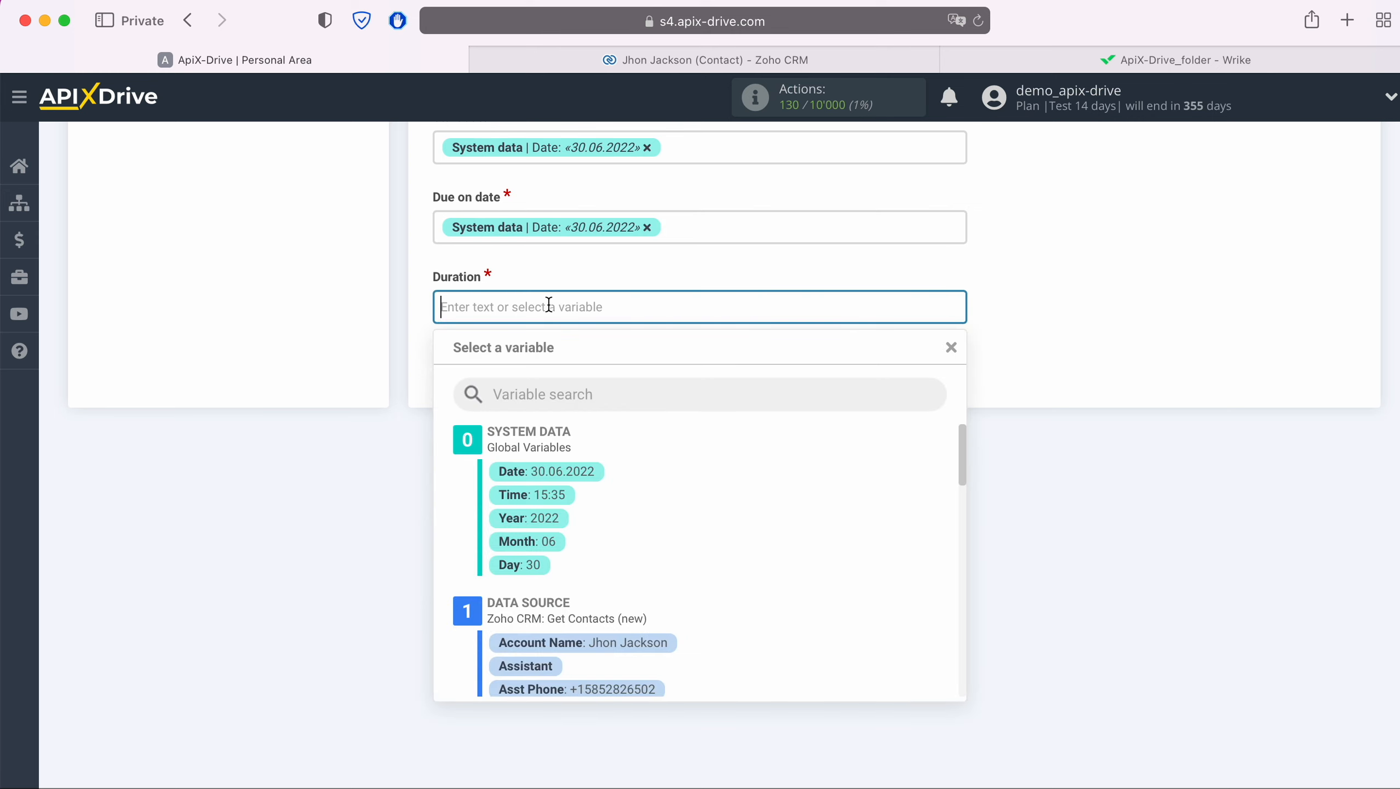
type("300")
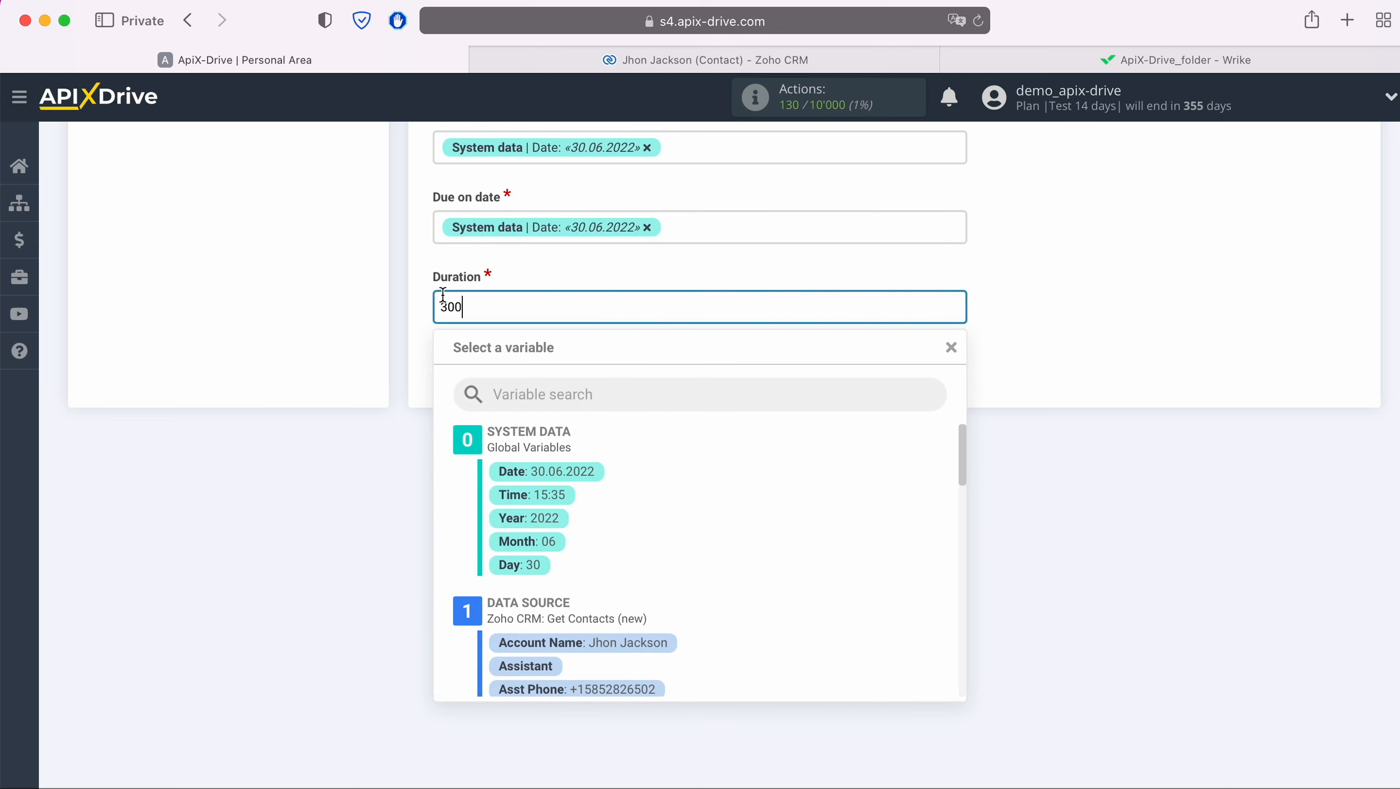
left_click(409, 320)
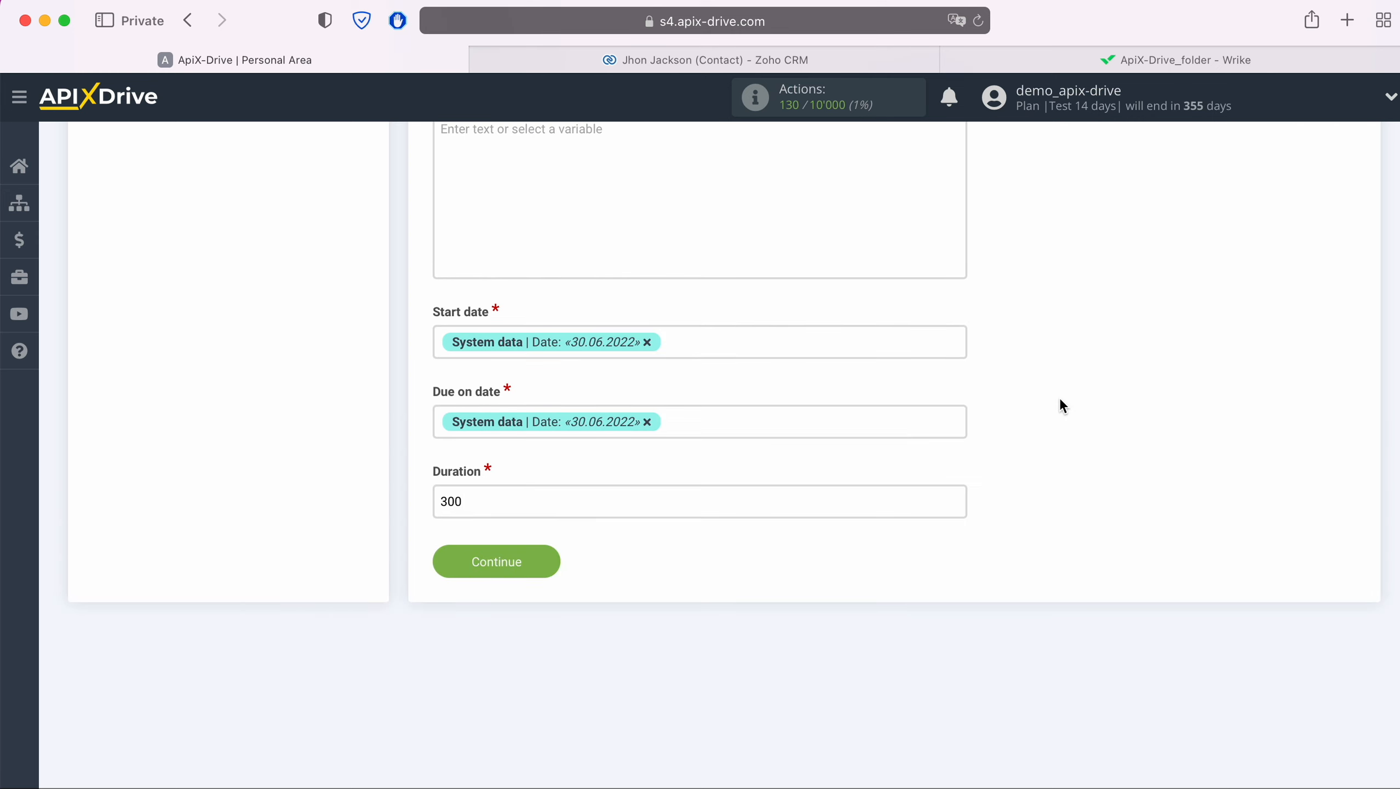
left_click(551, 560)
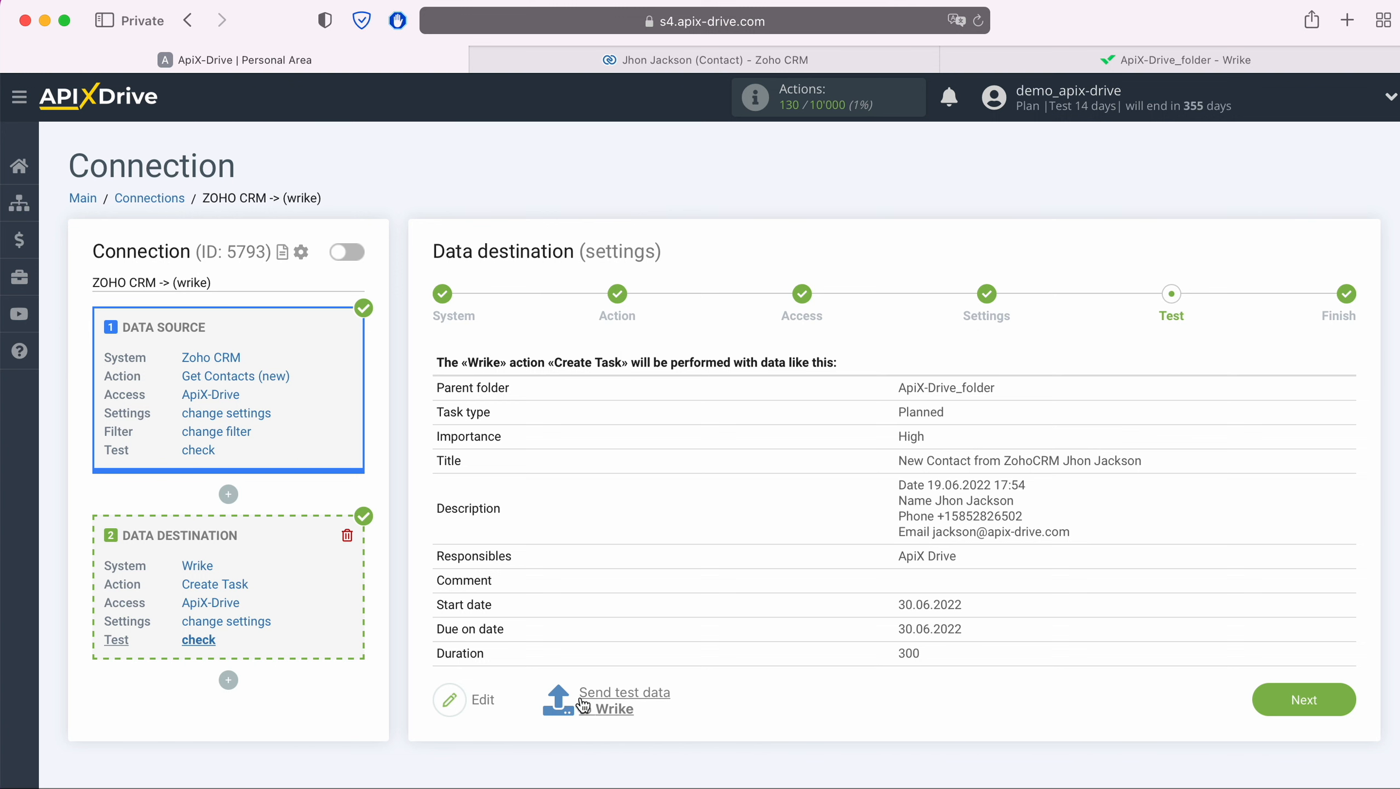
Send the previewed test task from the new Zoho CRM contact to Wrike.
left_click(623, 698)
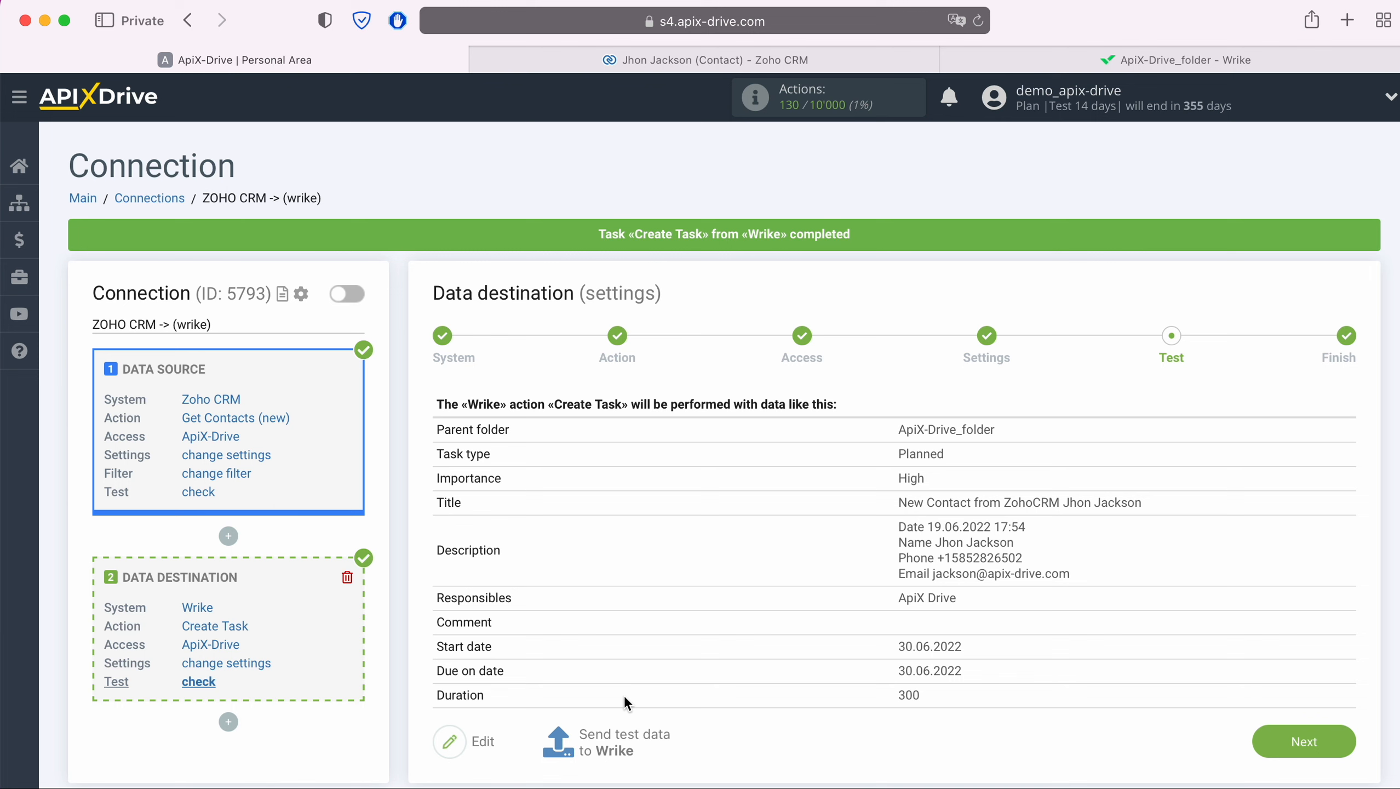
left_click(997, 60)
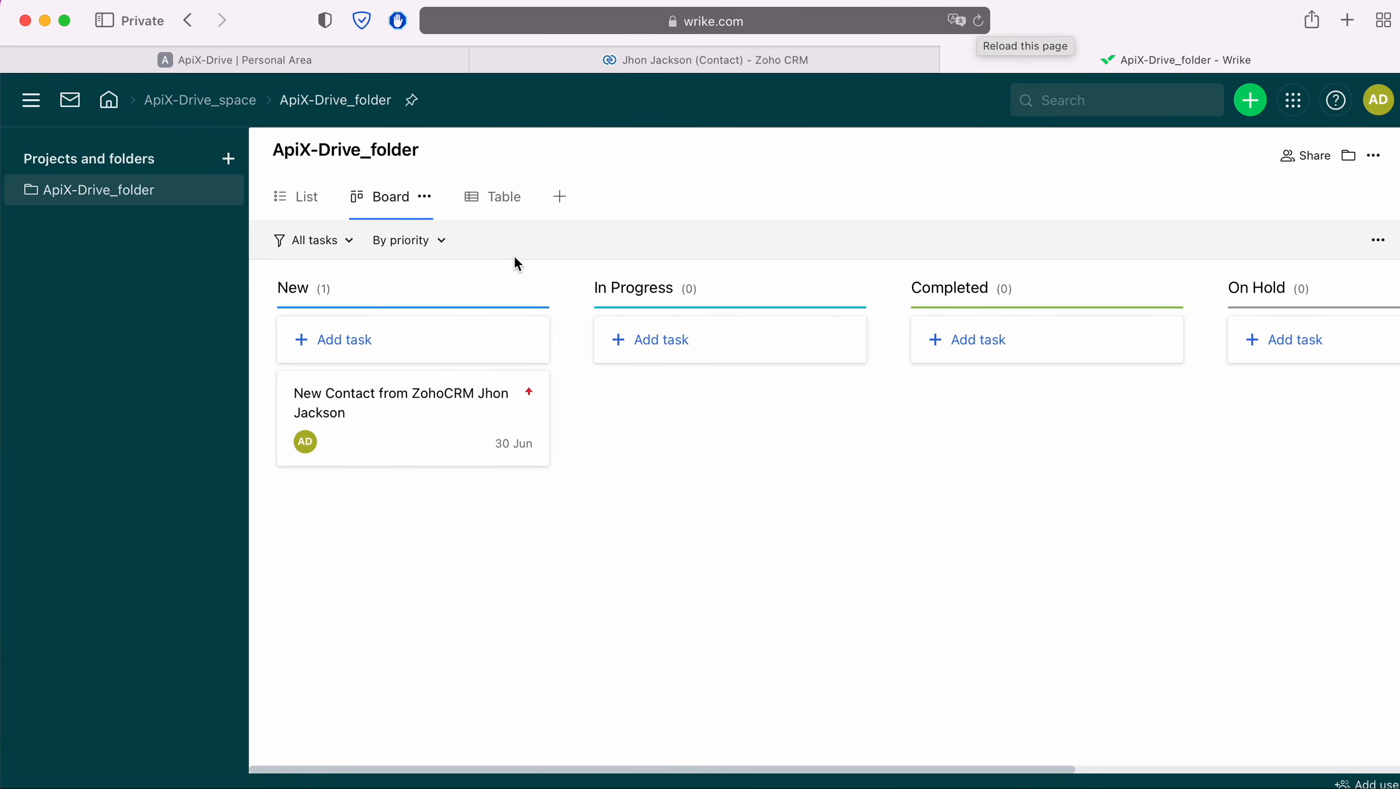
left_click(396, 389)
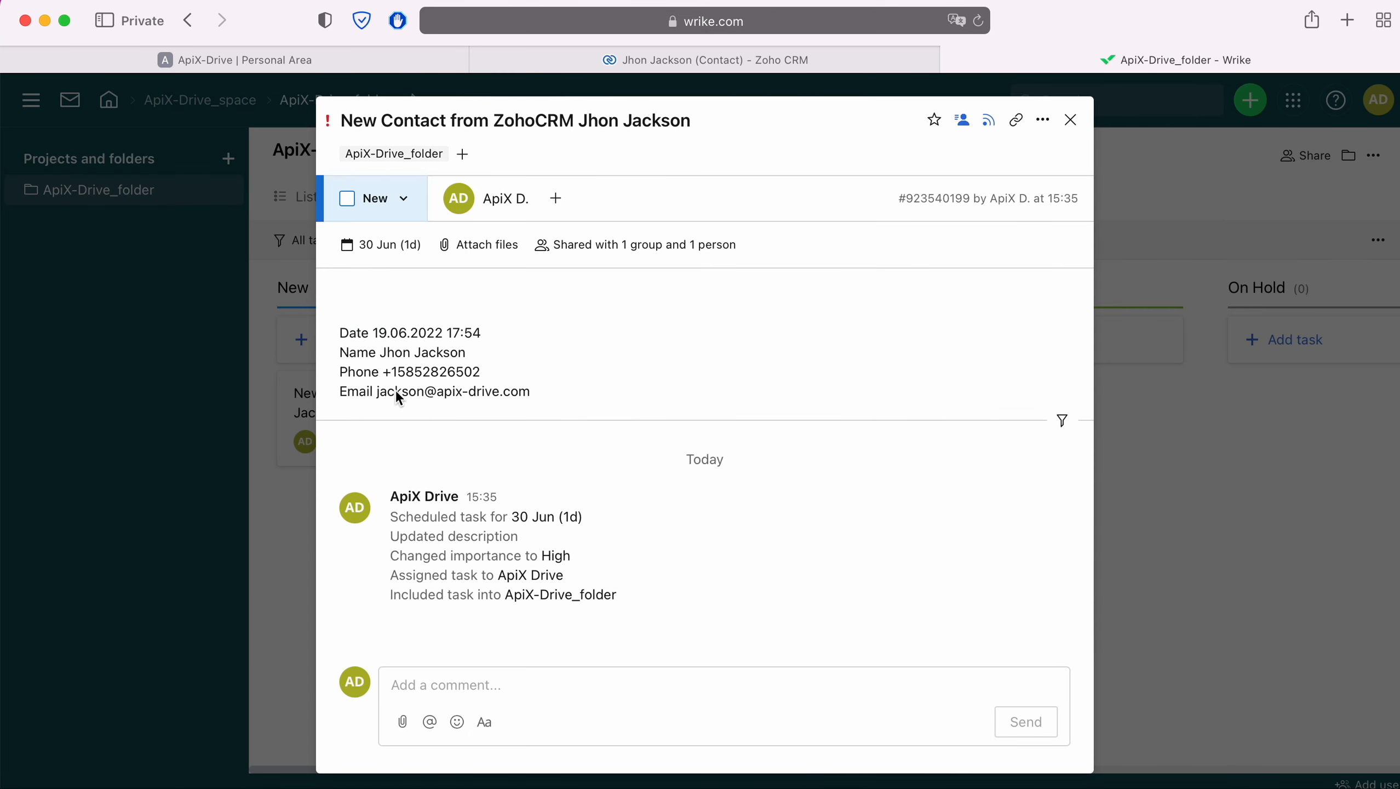
left_click(268, 66)
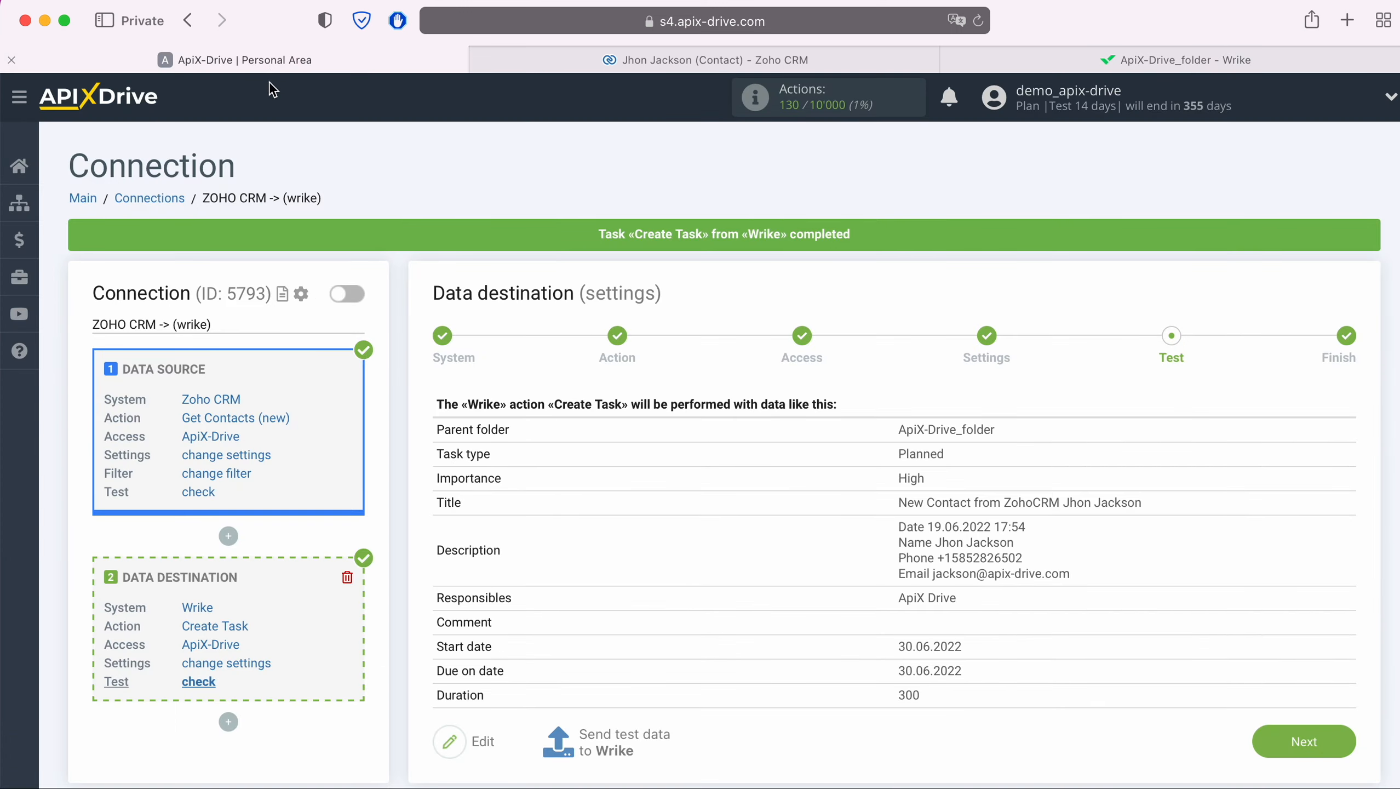
Complete the Test step and enable automatic updates for the ZOHO CRM -> (wrike) connection.
left_click(1337, 747)
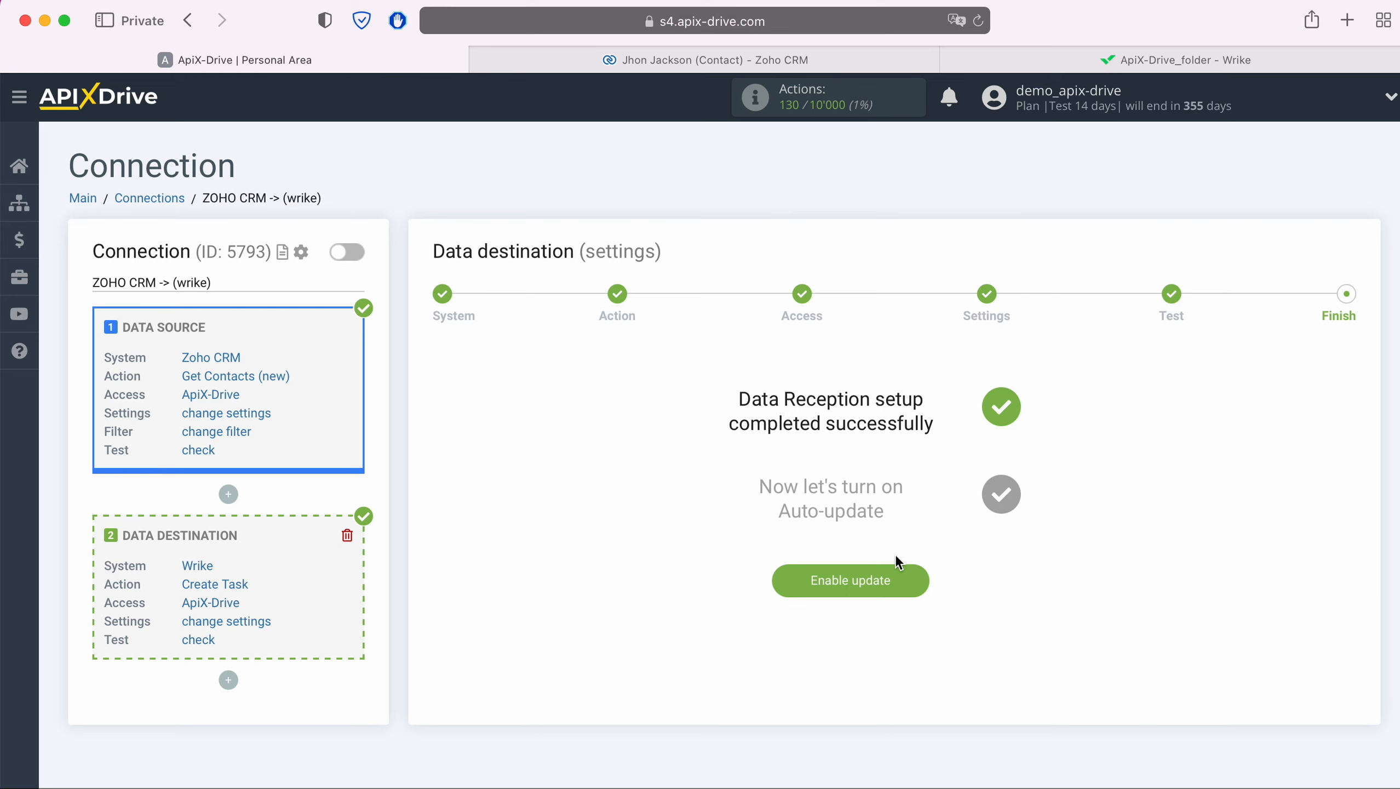
left_click(912, 574)
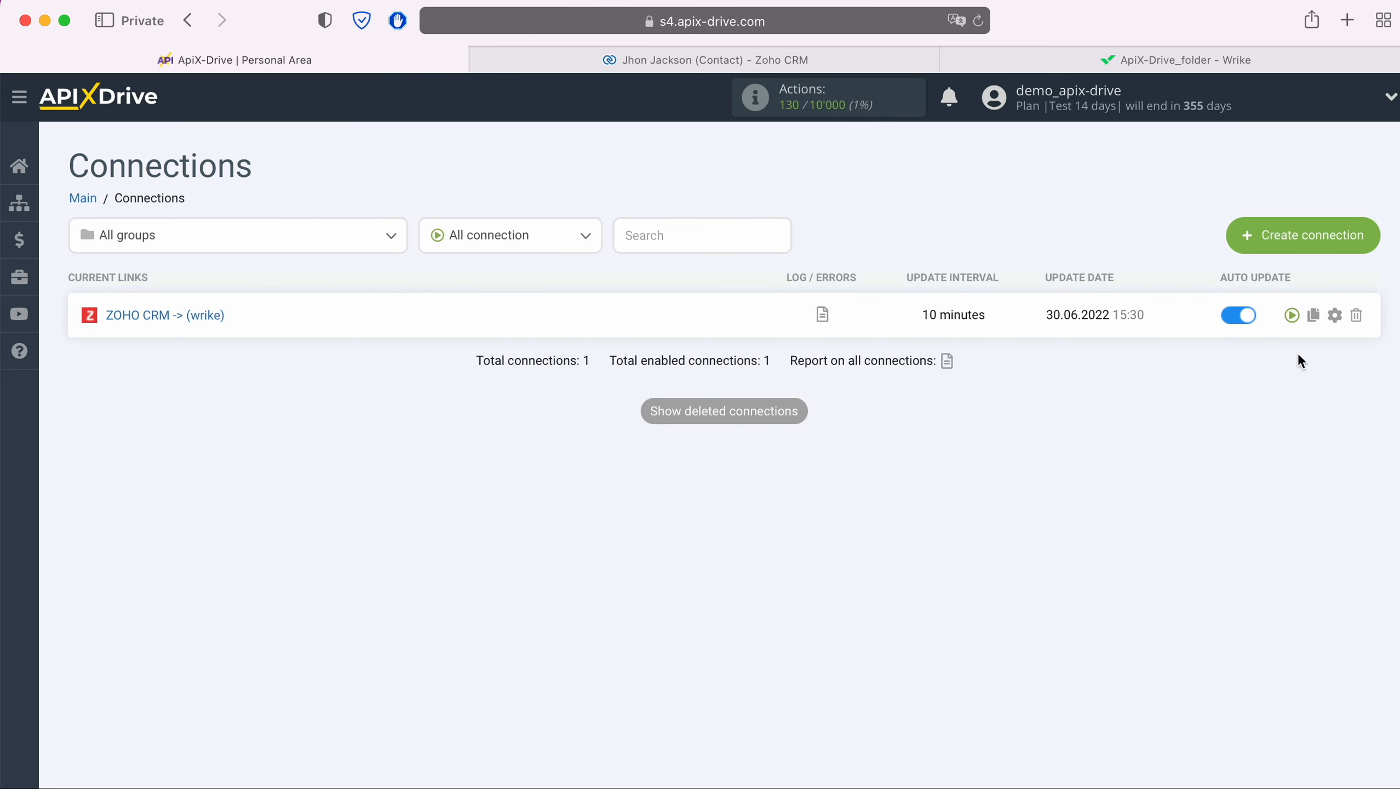
Set the ZOHO CRM -> (wrike) connection's update interval to 5 minutes and save.
left_click(1335, 315)
left_click(859, 450)
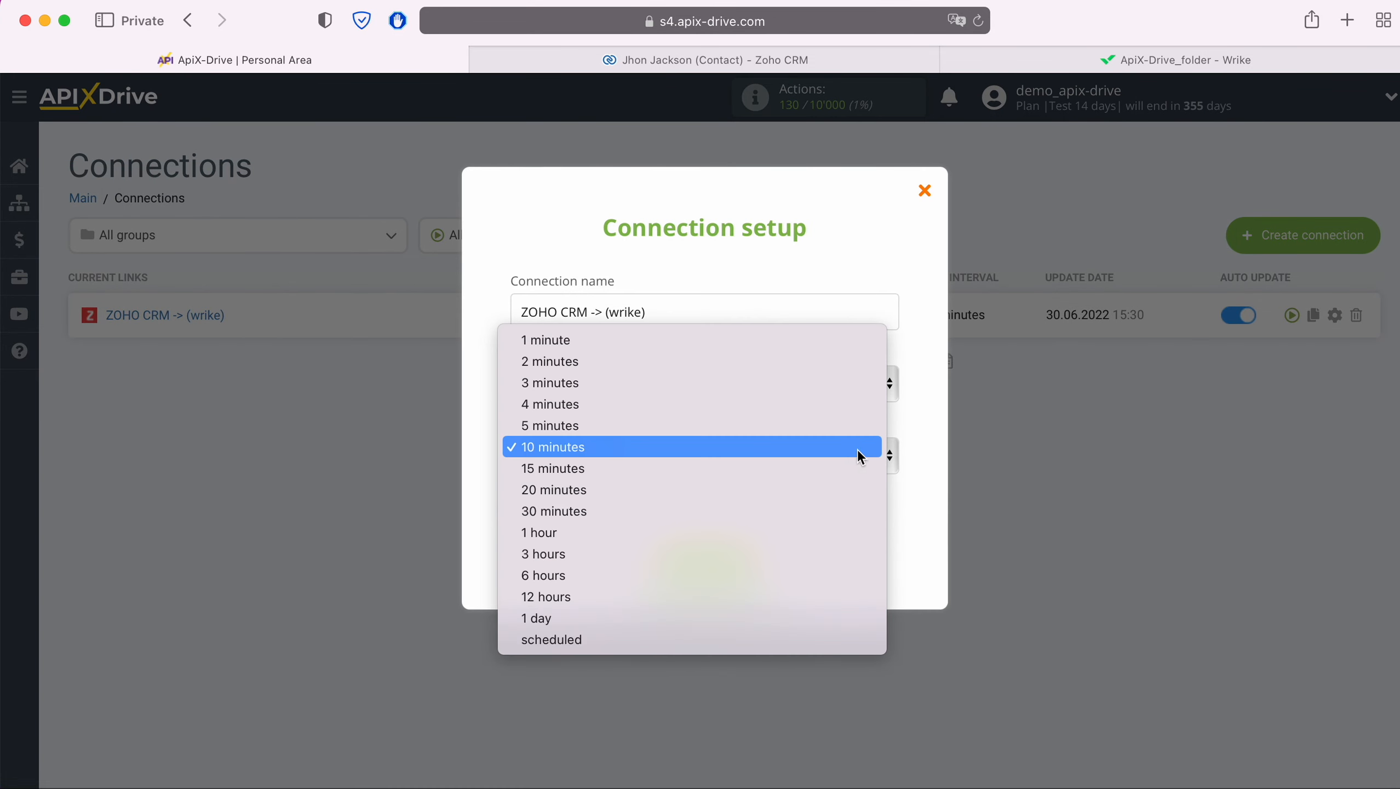
left_click(825, 423)
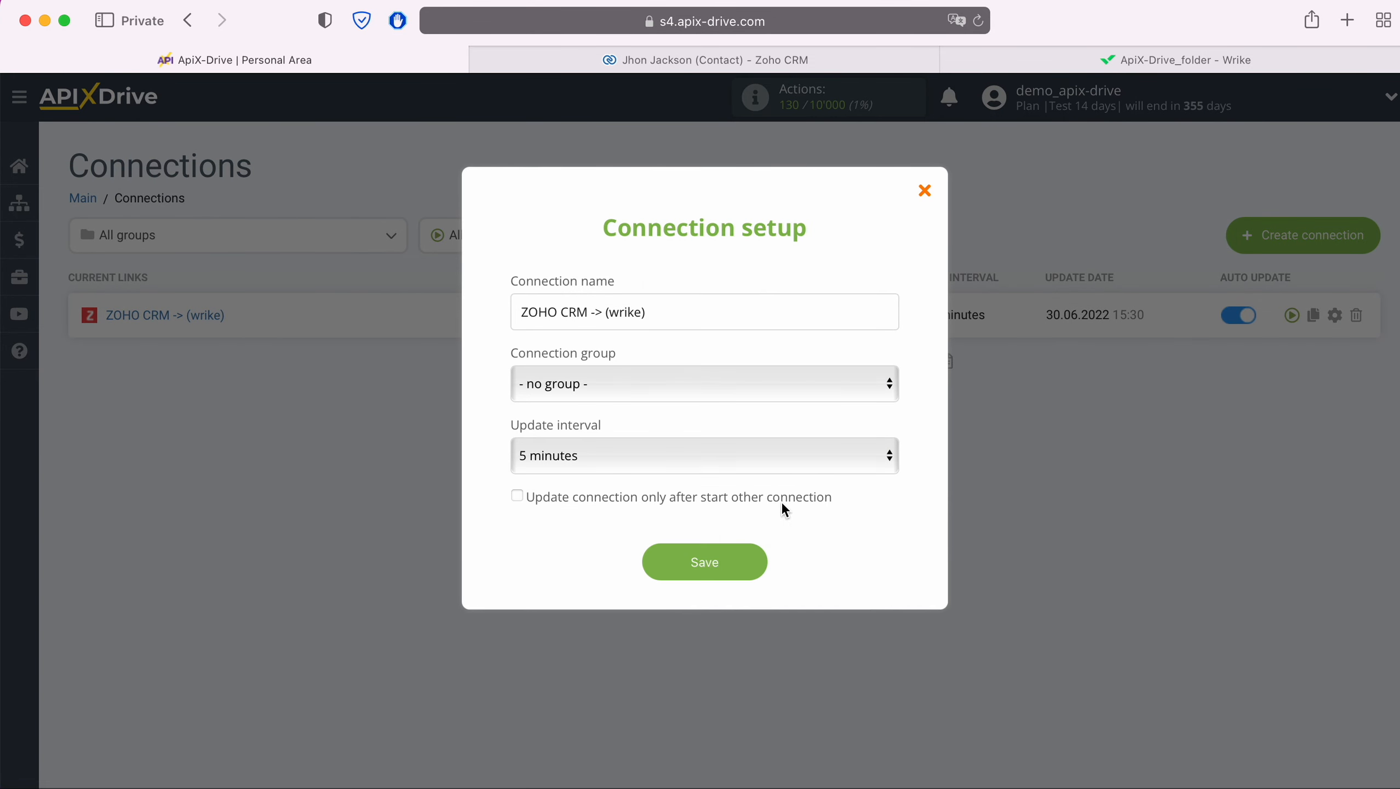
left_click(759, 569)
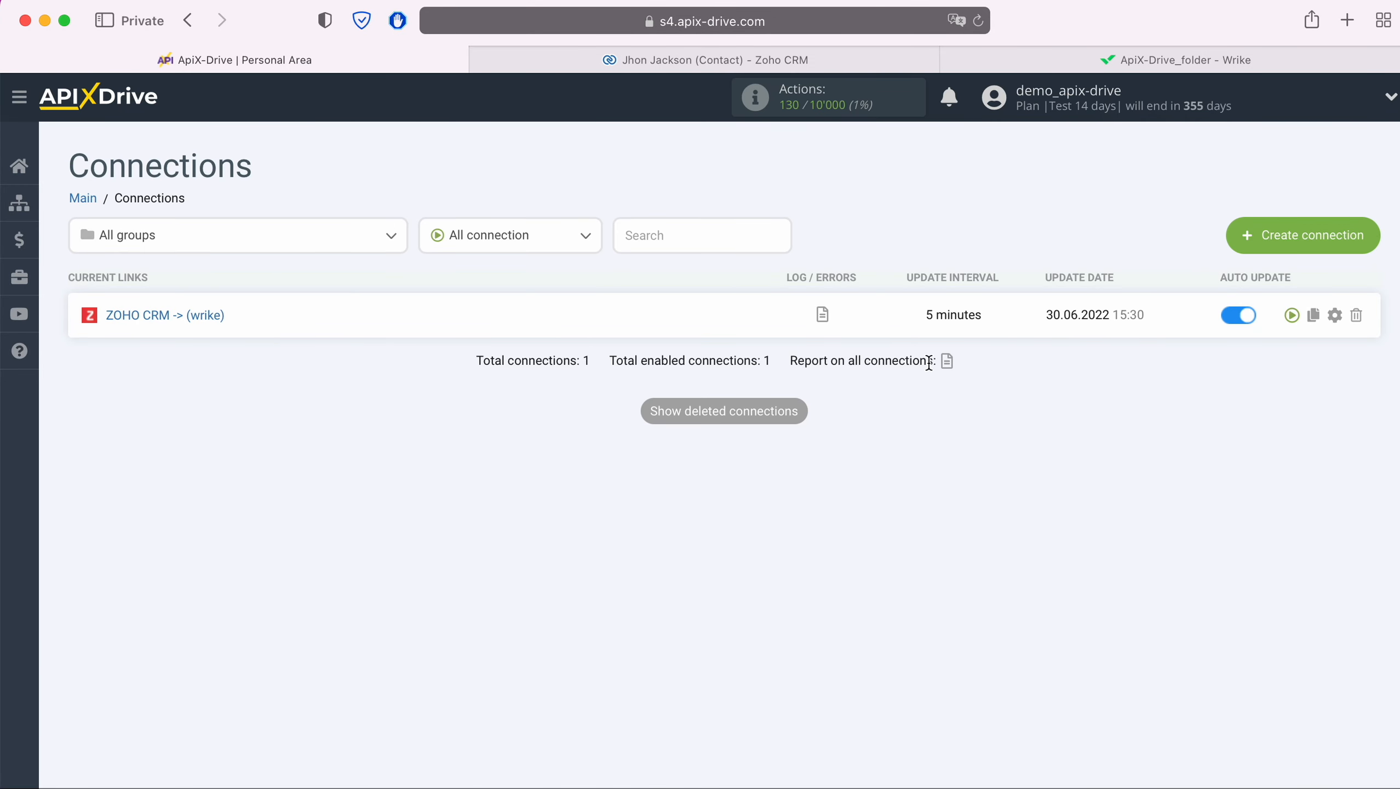